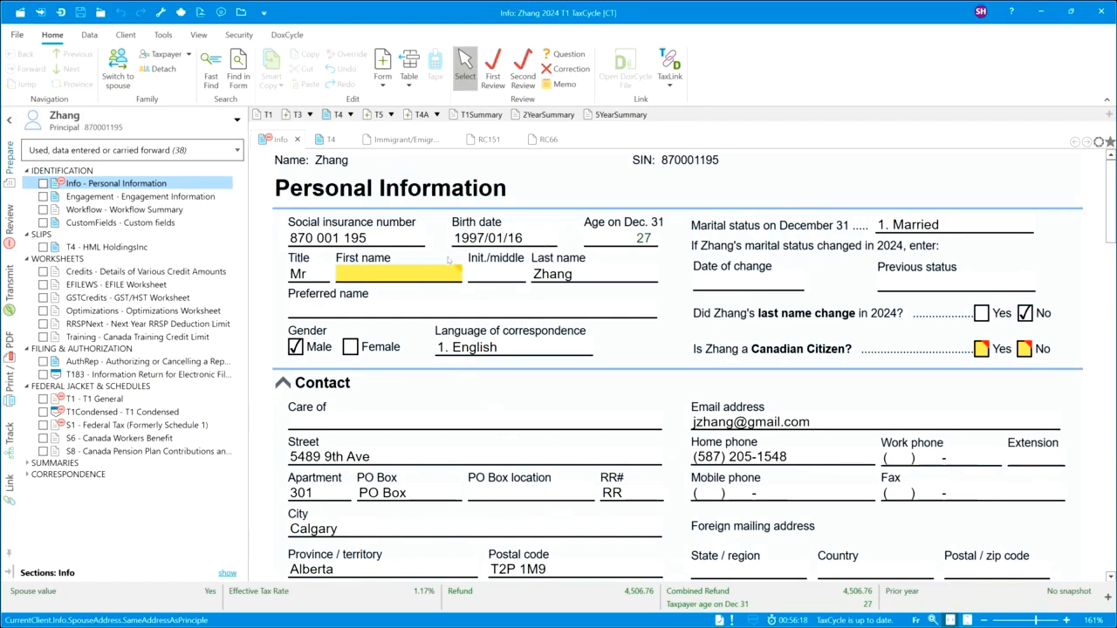
Step: Sign off the client's missing first name warning and answer No to the Canadian citizen question
mouse_move(436, 274)
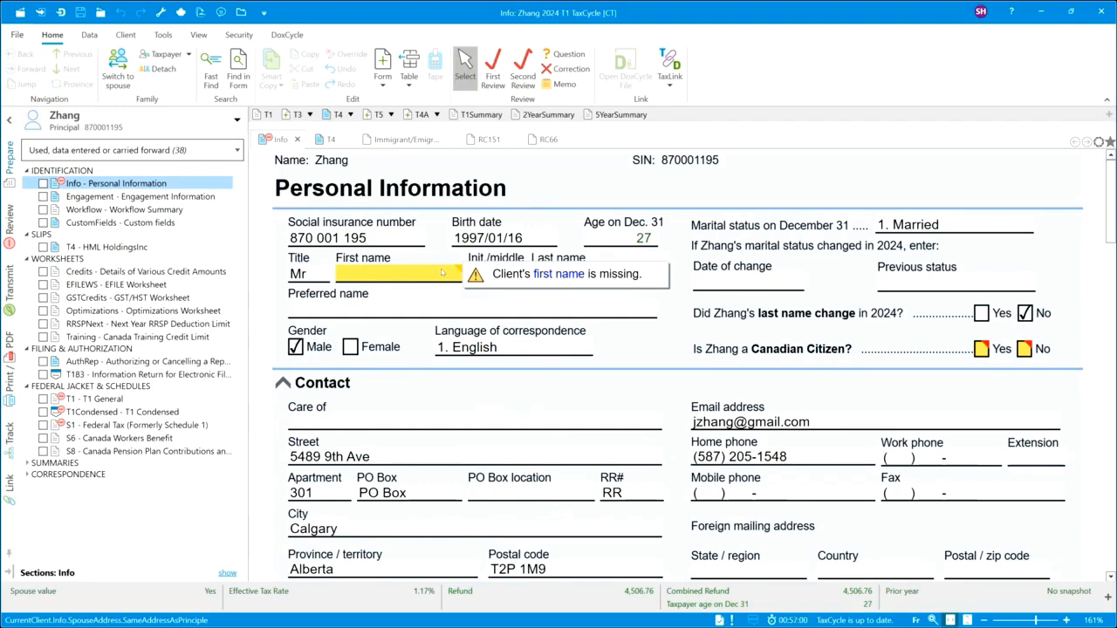
mouse_move(474, 271)
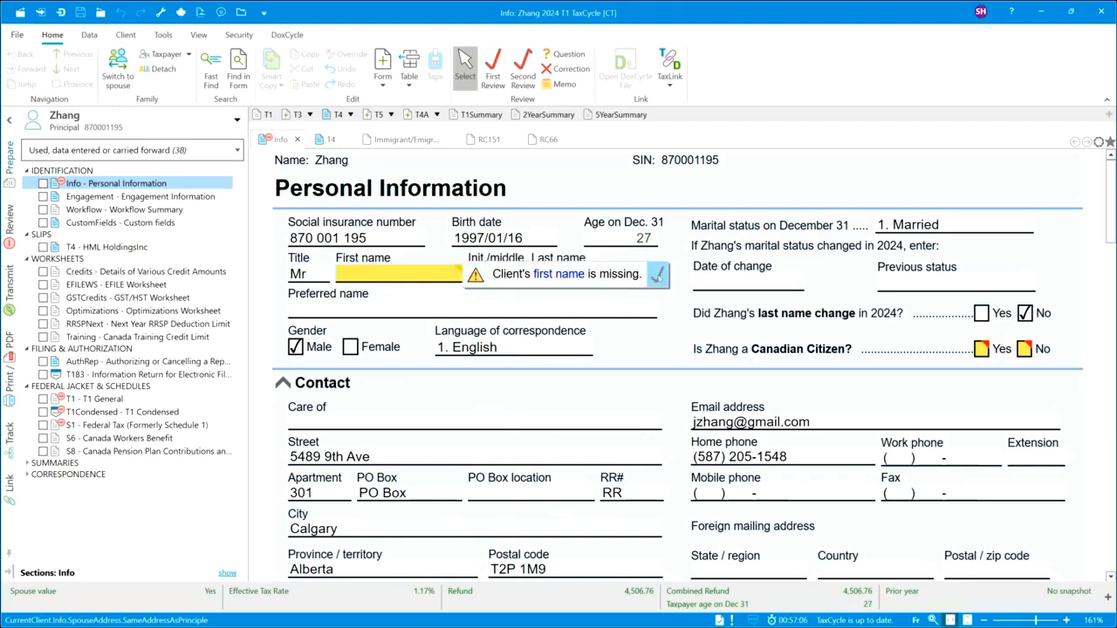
left_click(658, 276)
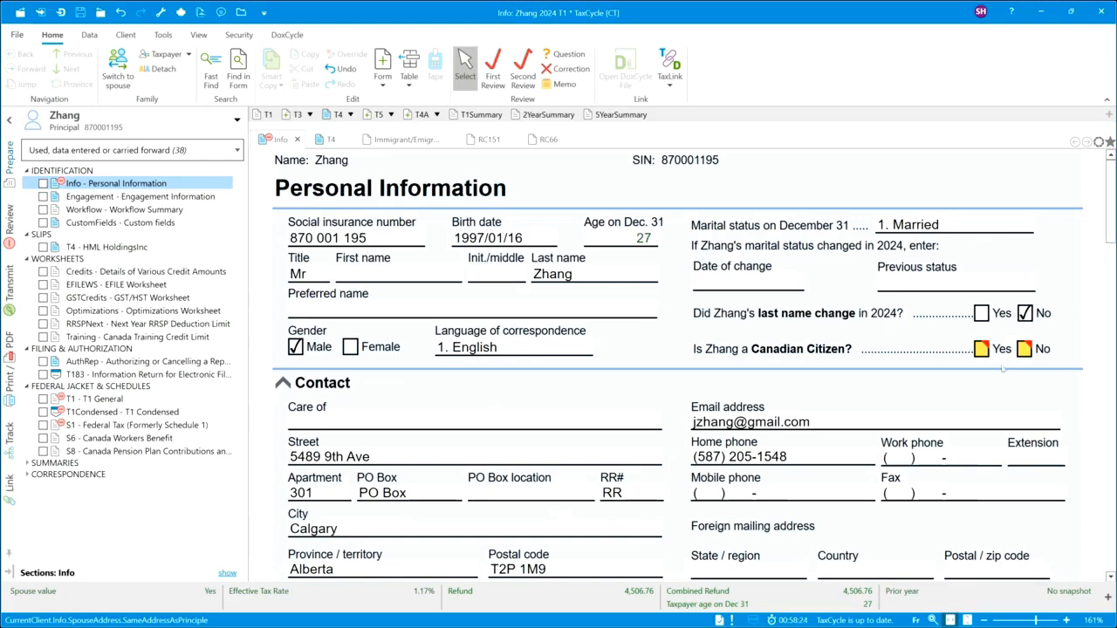
left_click(1024, 349)
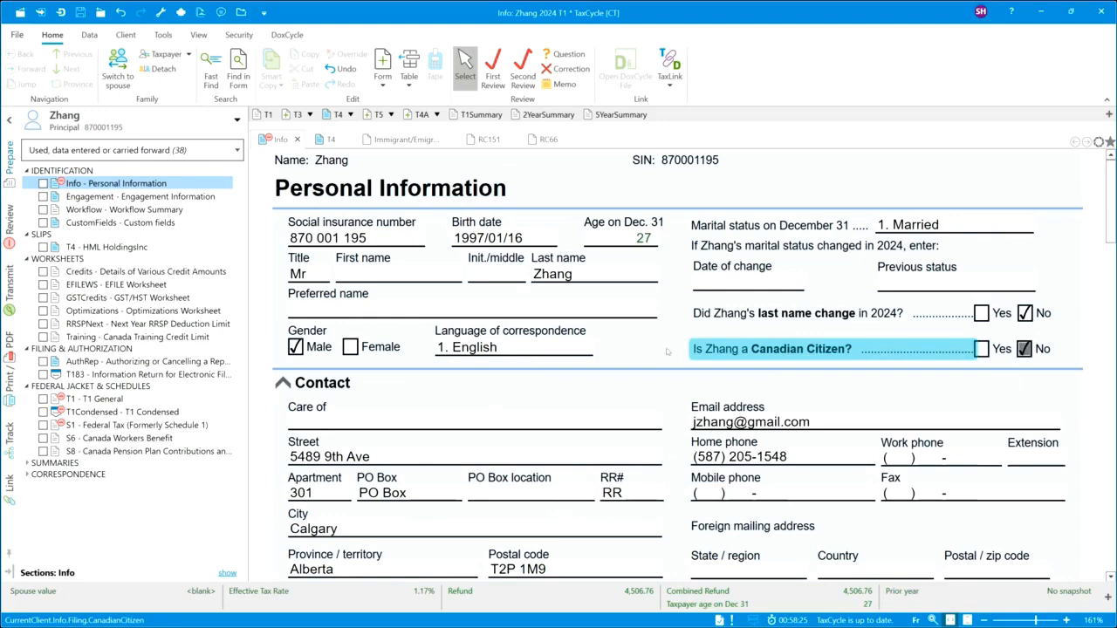
Step: Set the client's province of residence on December 31, 2024 to Alberta in the Residency section
scroll(654, 349, "down", 3)
scroll(655, 350, "down", 2)
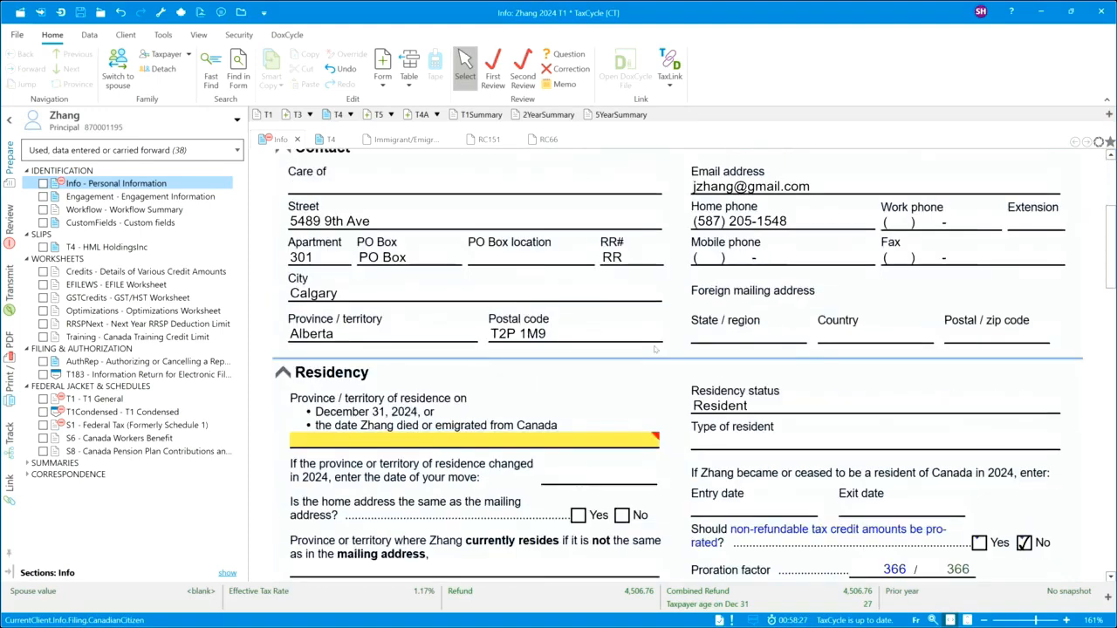
scroll(655, 349, "down", 2)
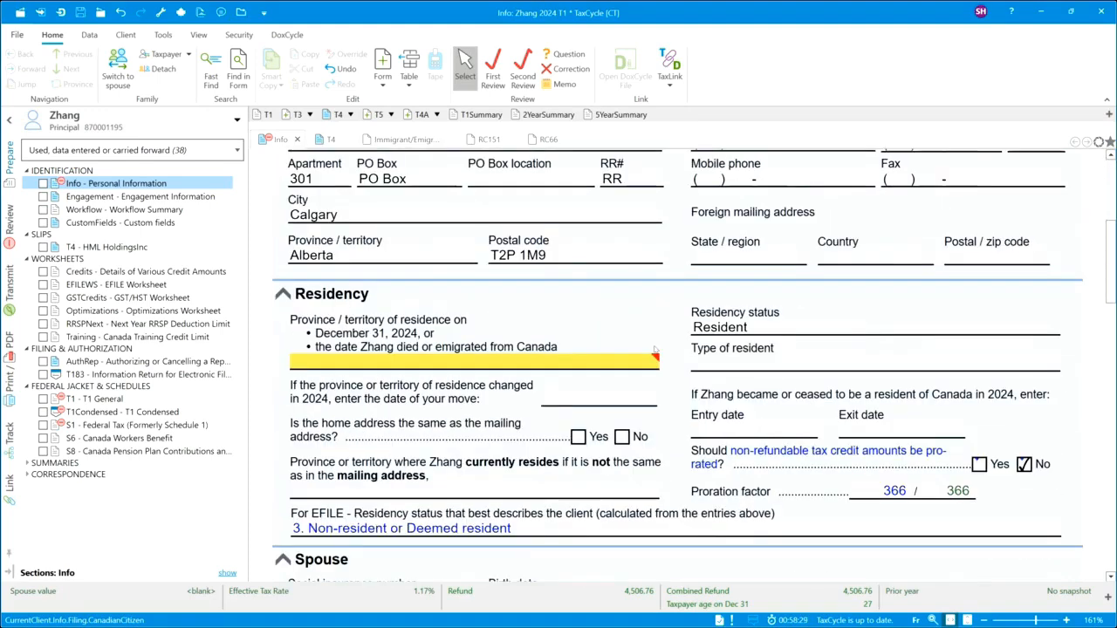
scroll(655, 349, "down", 2)
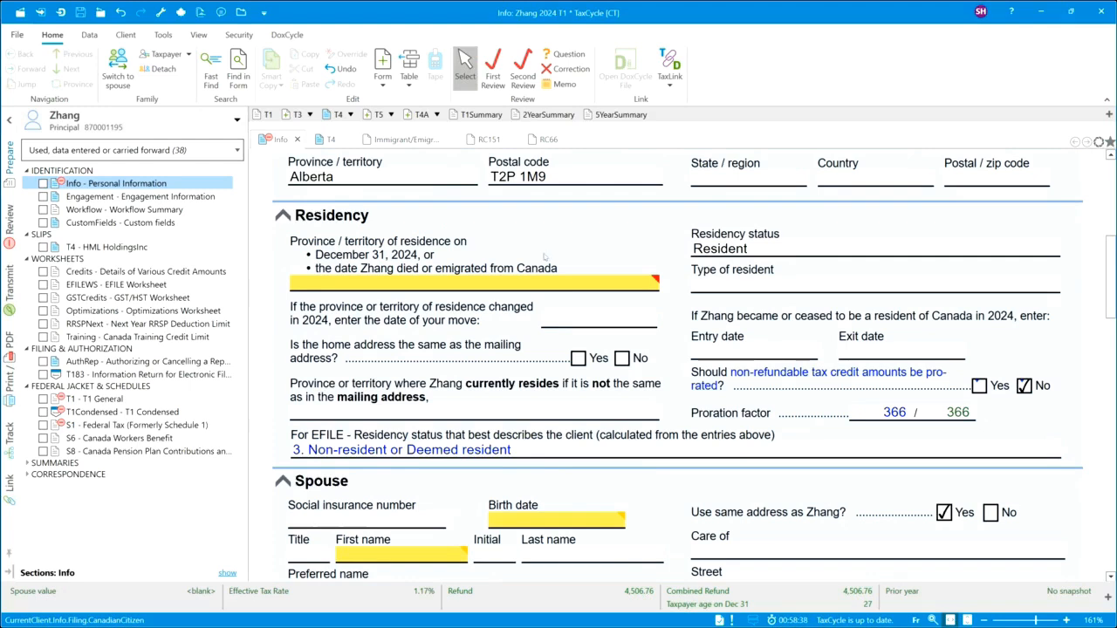
mouse_move(593, 286)
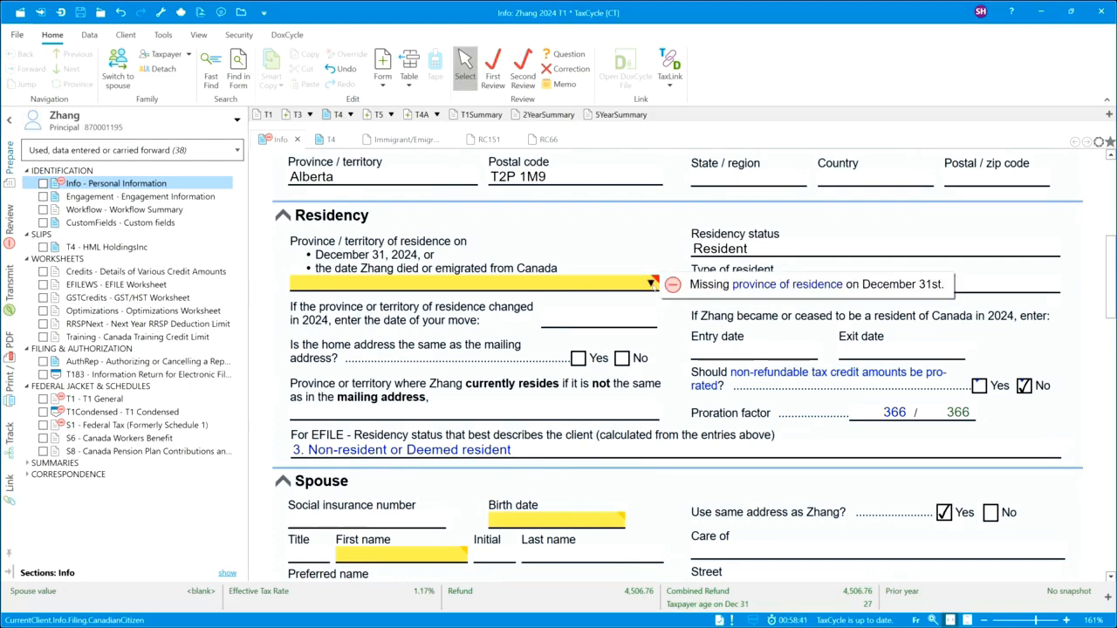
left_click(602, 288)
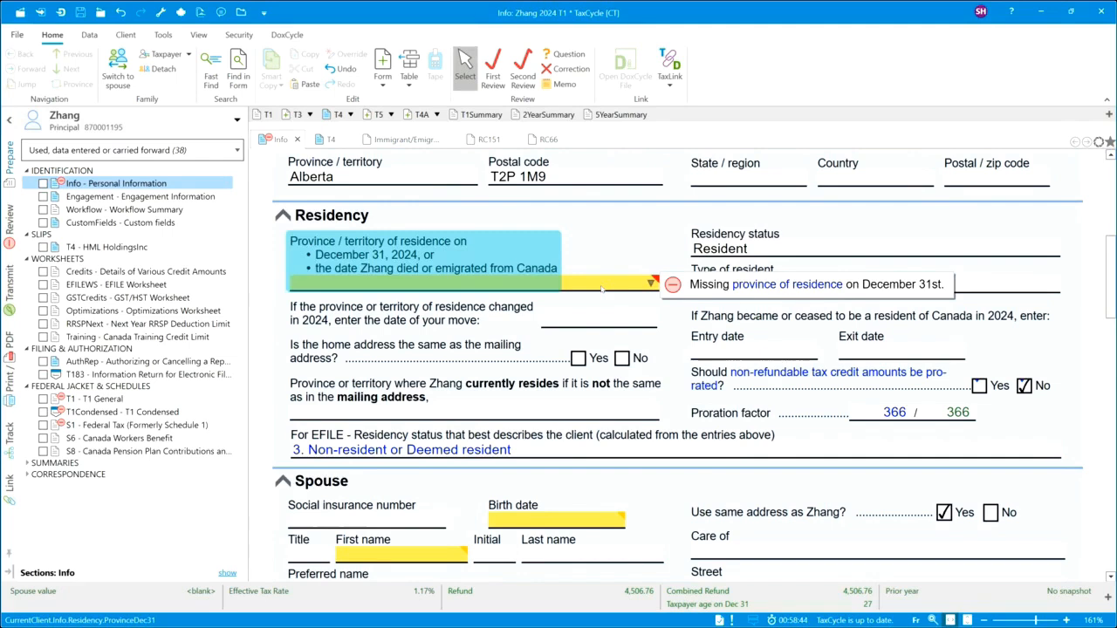
type("Albertta")
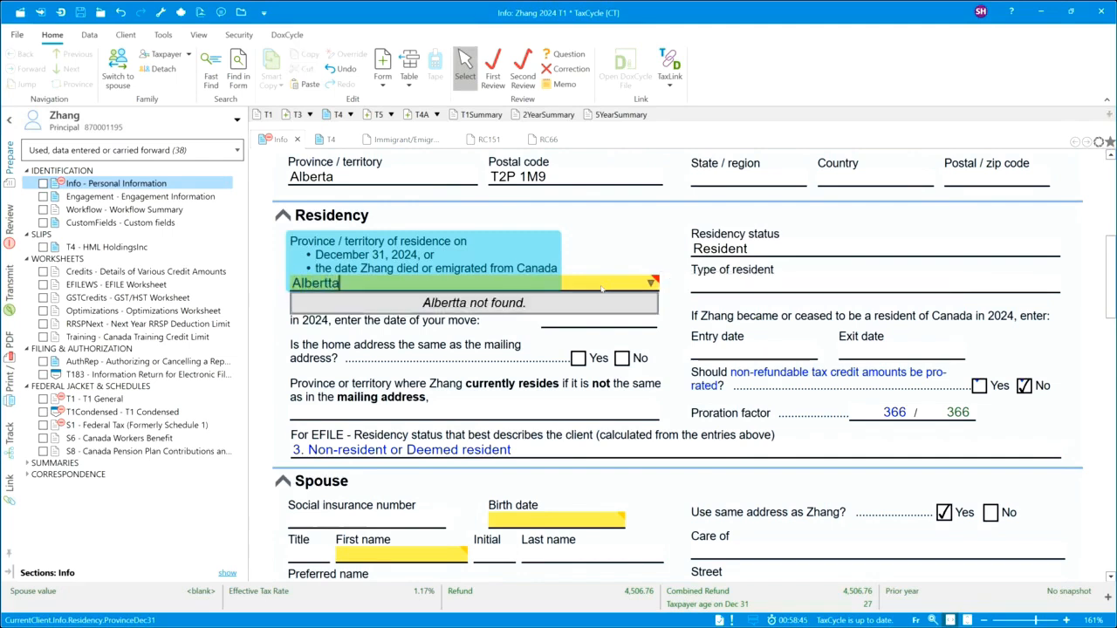
key("BackSpace")
key("BackSpace")
type("a")
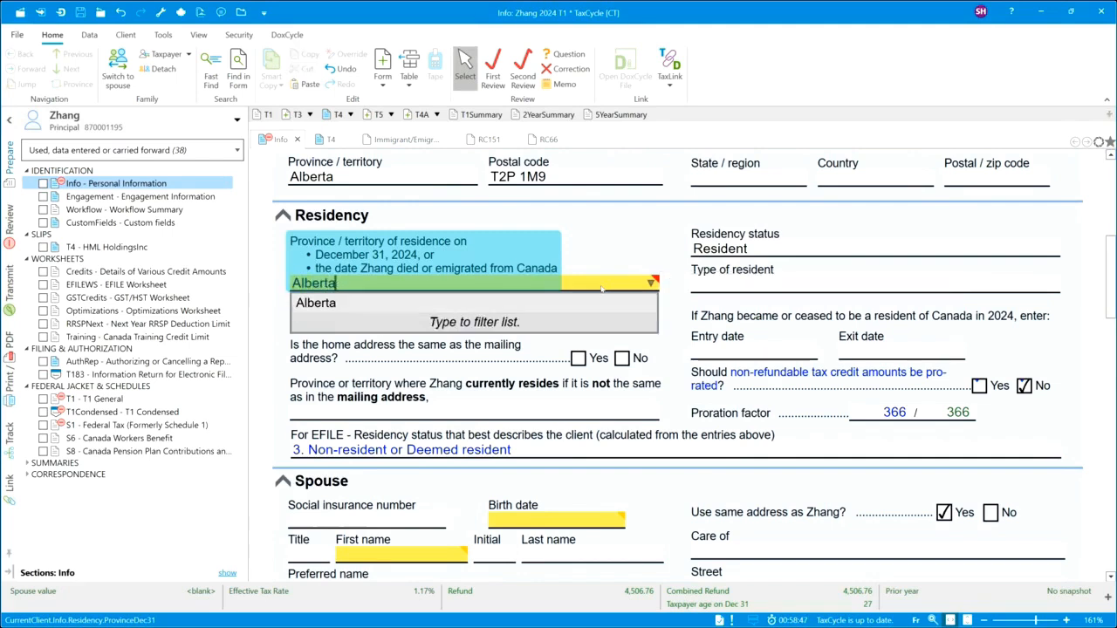
left_click(538, 309)
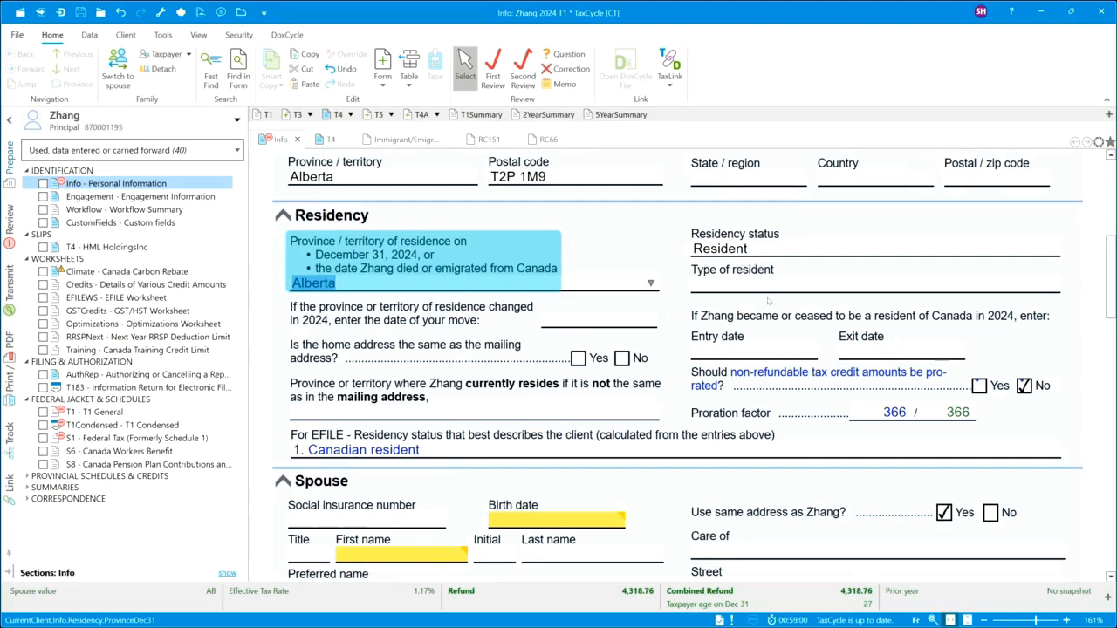
Step: Enter 05/10 as the client's date of entry into Canada, leave the exit date blank and check the proration factor
left_click(747, 353)
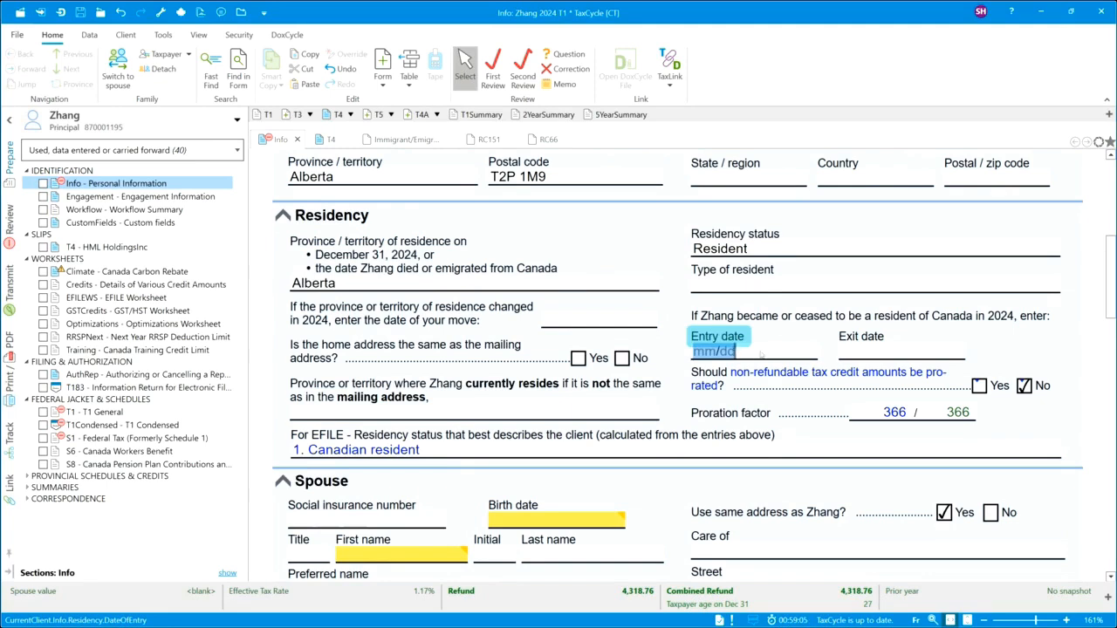
type("05/10")
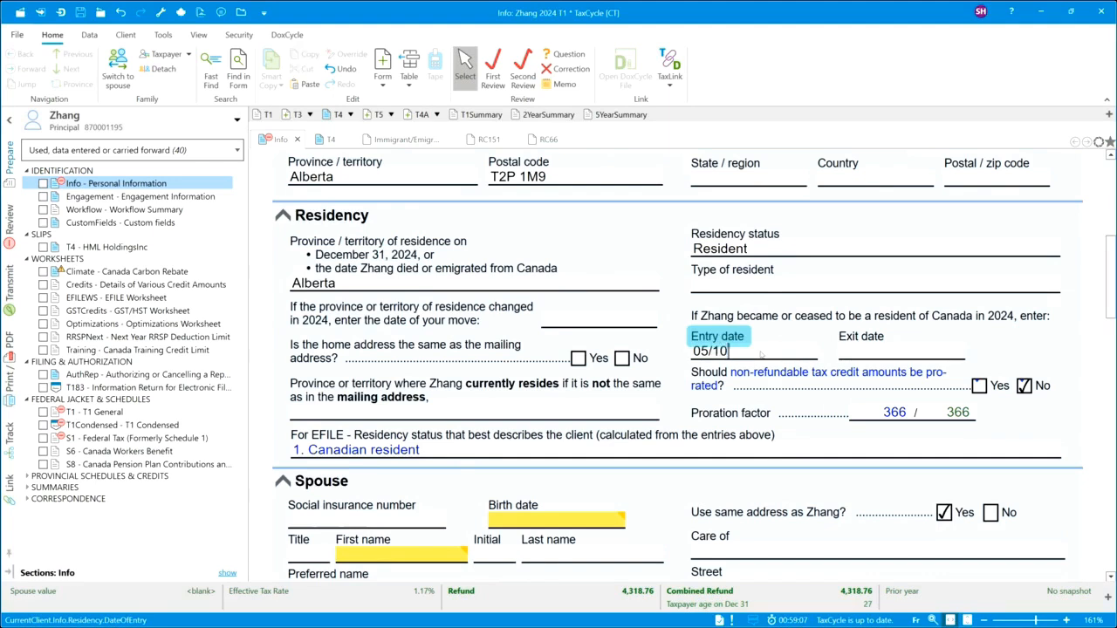
left_click(860, 352)
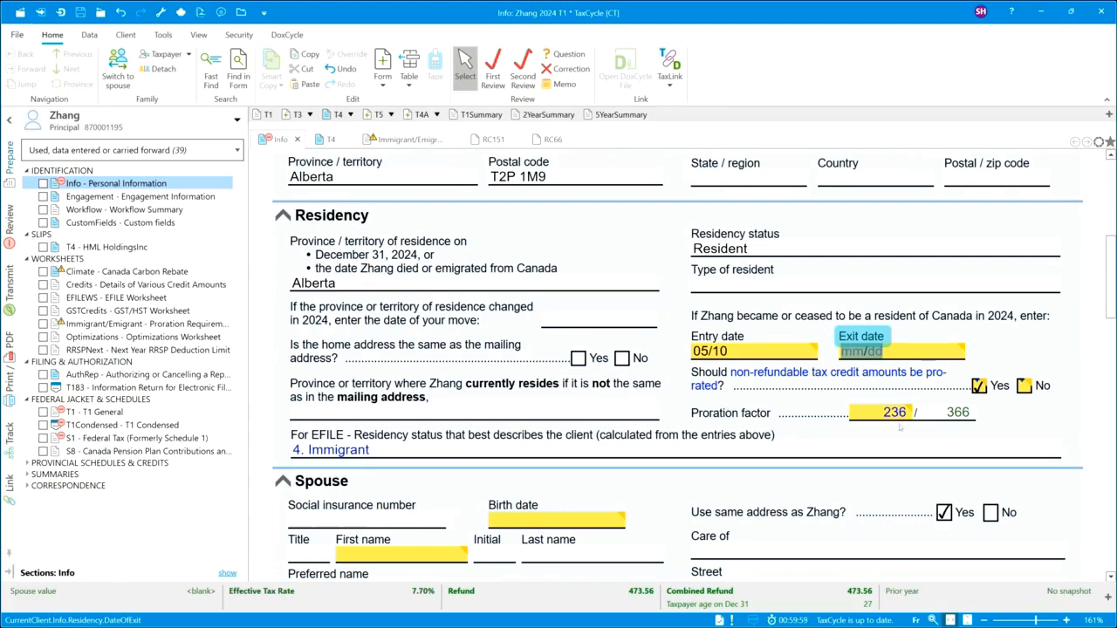
mouse_move(895, 414)
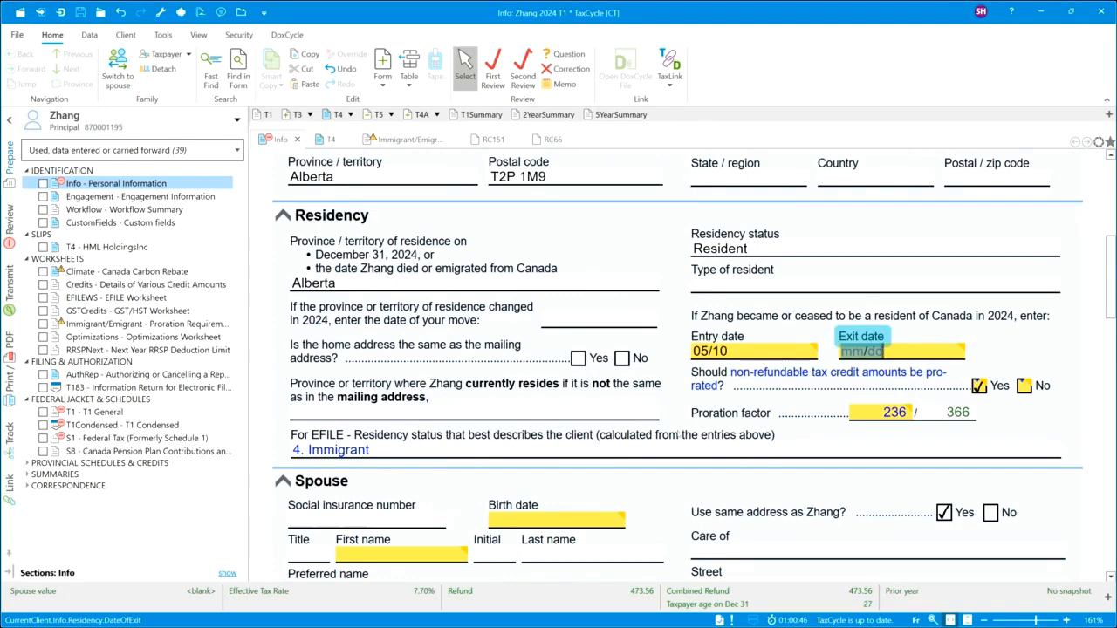
Step: In the Spouse section, set the title to Mrs, leave the first name blank and enter the spouse's last name
scroll(679, 434, "down", 1)
scroll(679, 434, "down", 1)
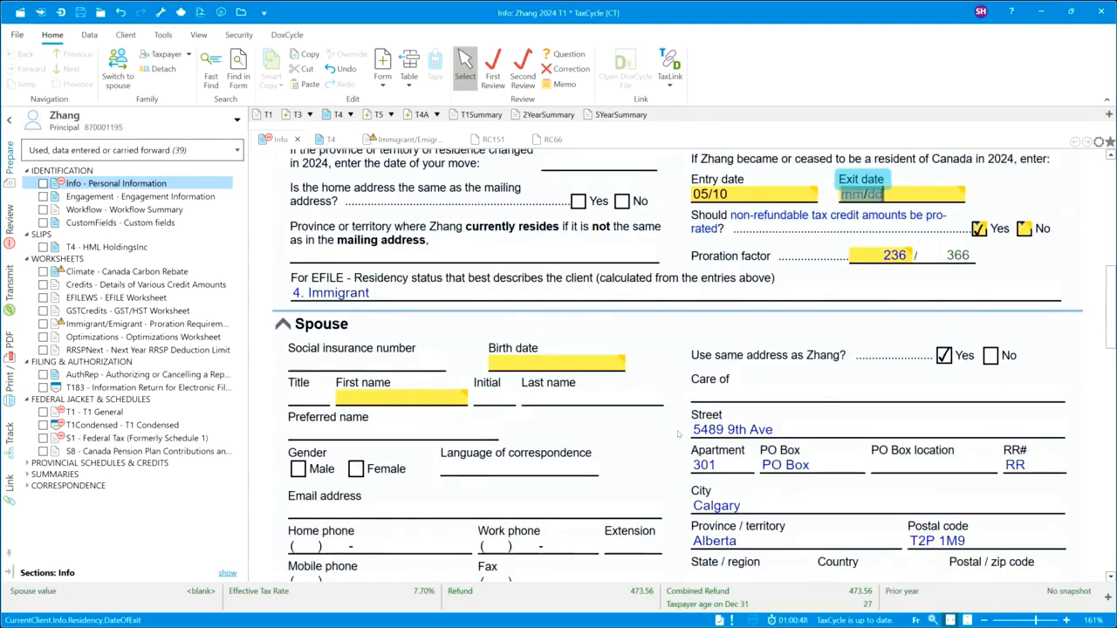
scroll(679, 434, "down", 1)
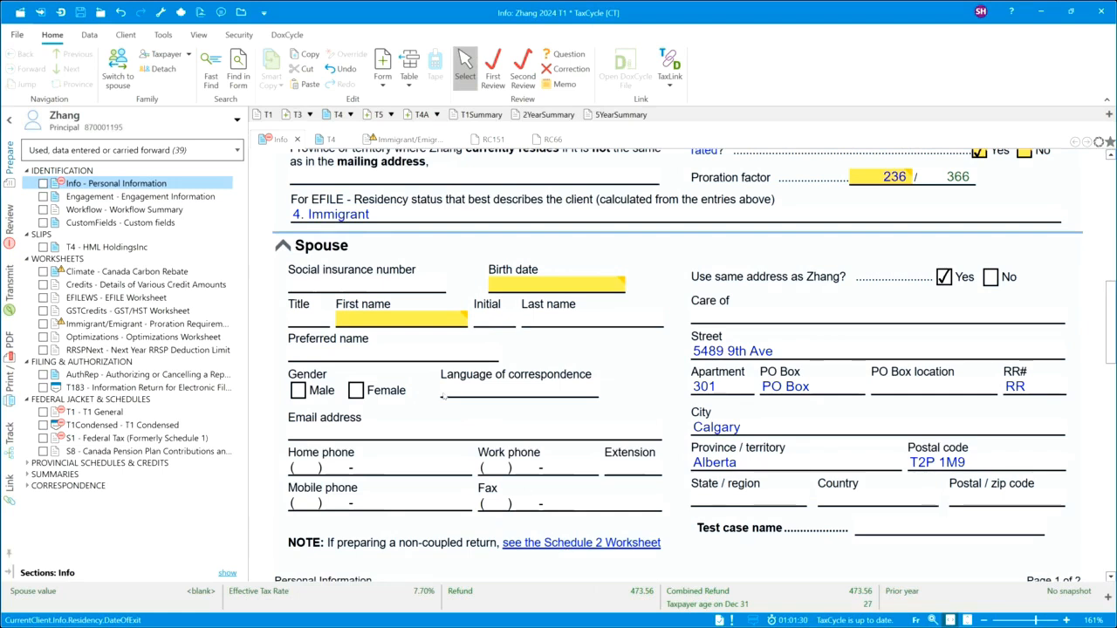
left_click(306, 321)
type("Mrs")
key("Tab")
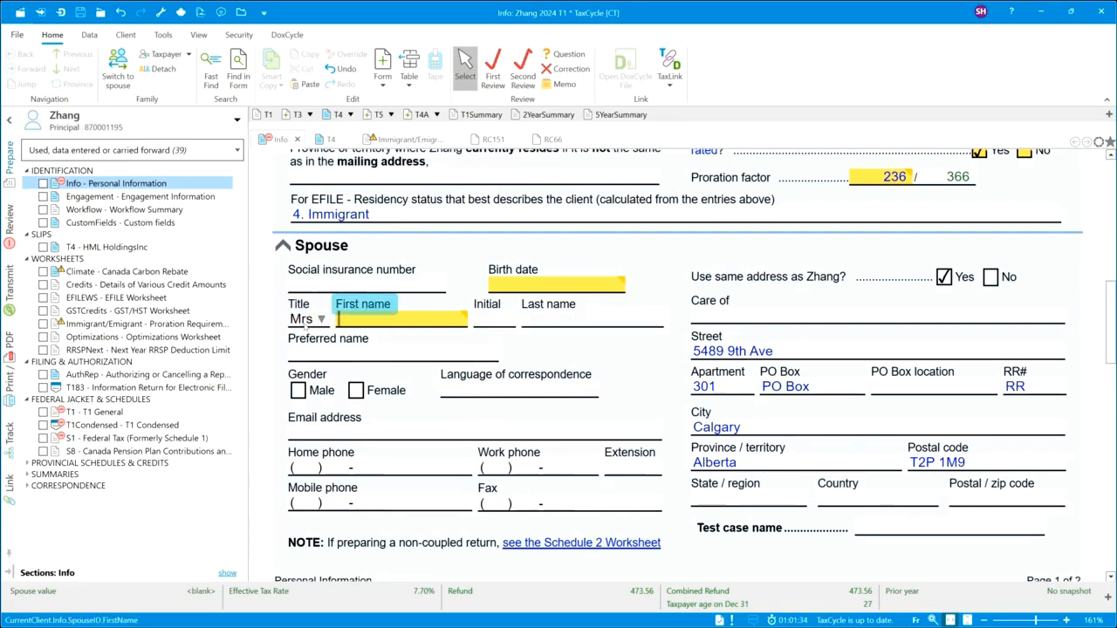
key("Tab")
key("Tab")
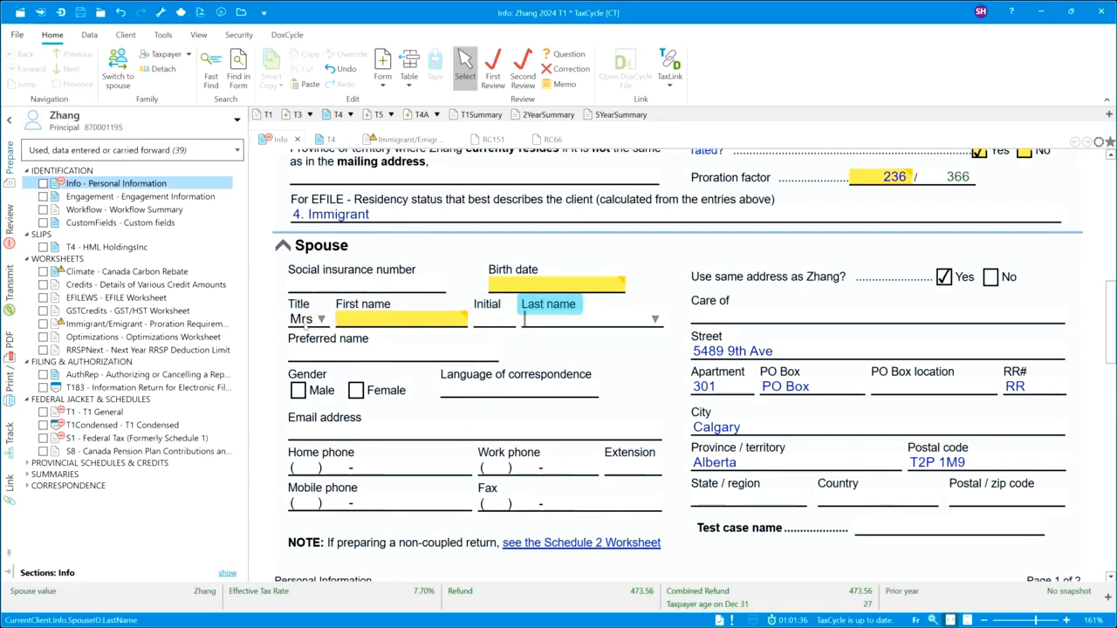
type("Zhang")
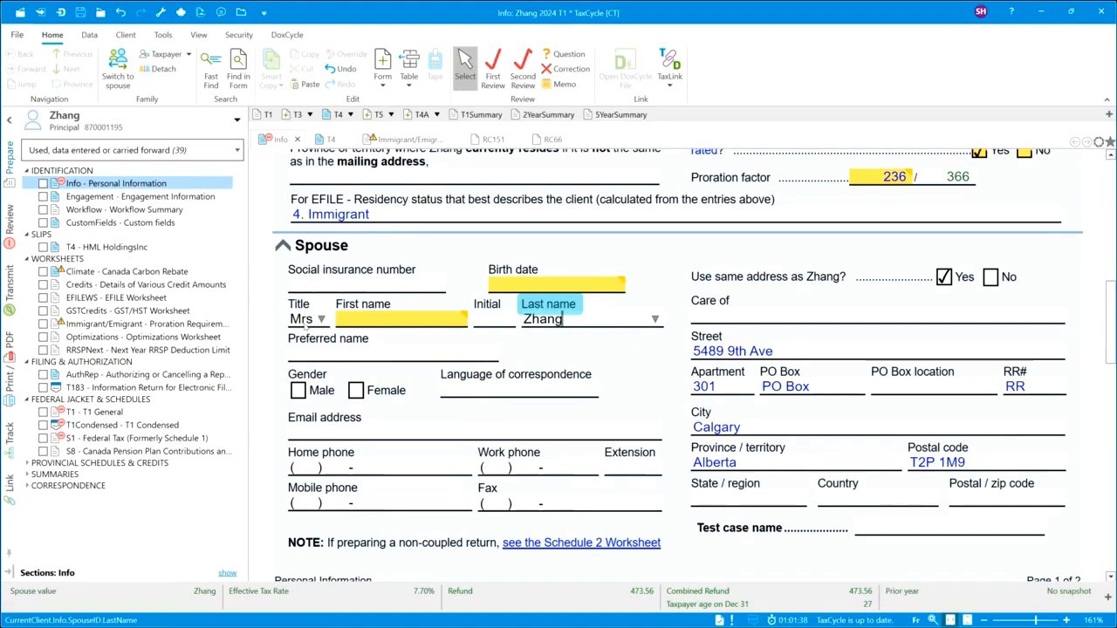
Step: Enter the spouse's birth date and sign off the spouse's missing first name warning
left_click(563, 285)
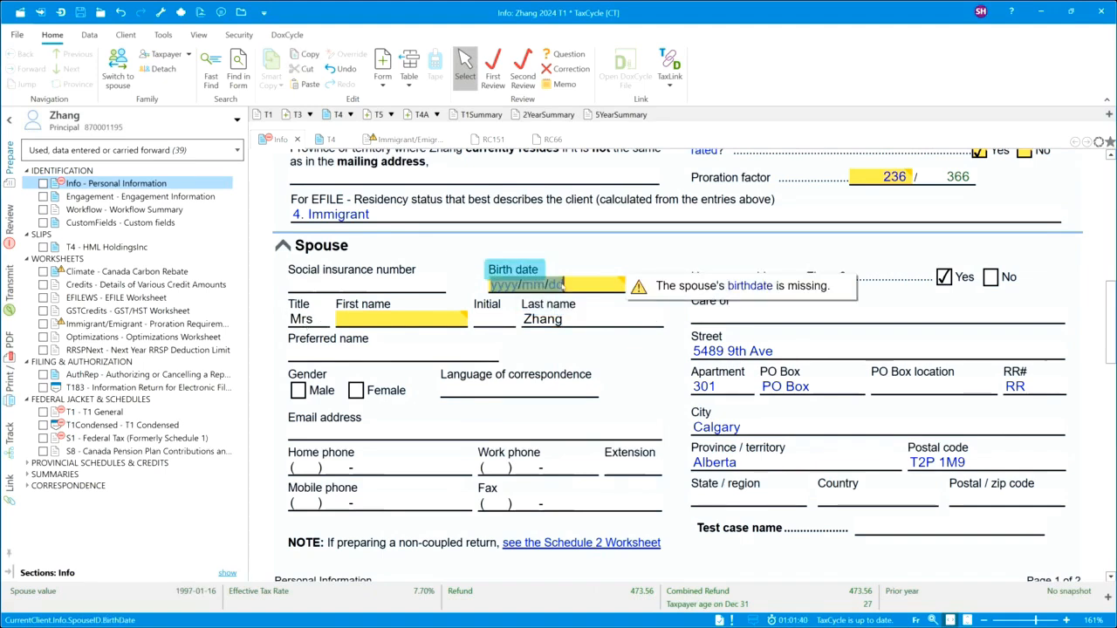
type("19")
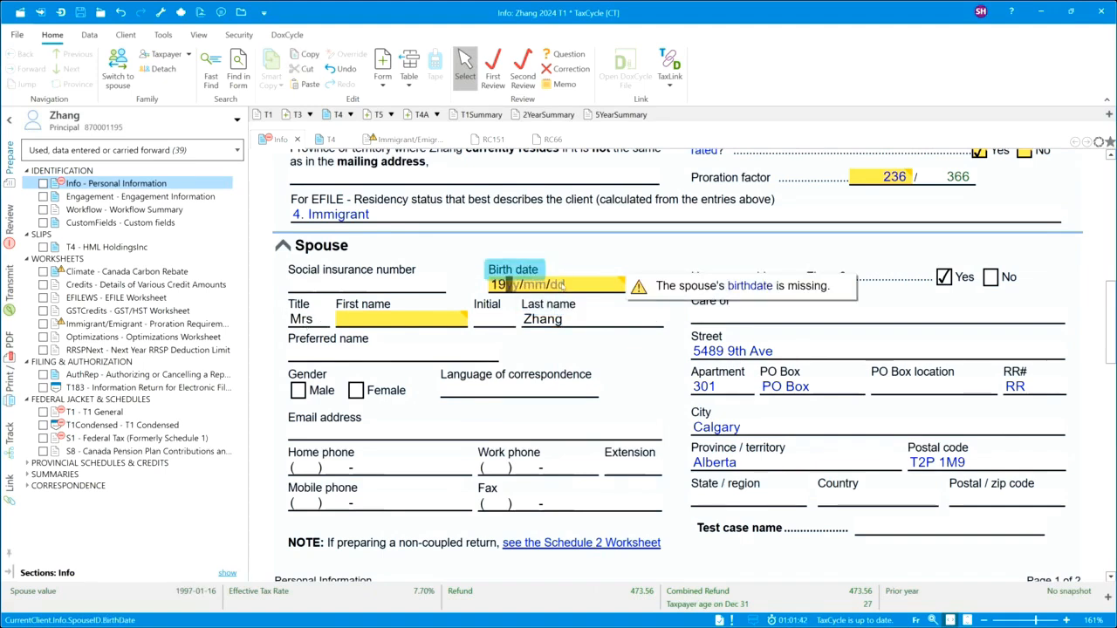
type("99/")
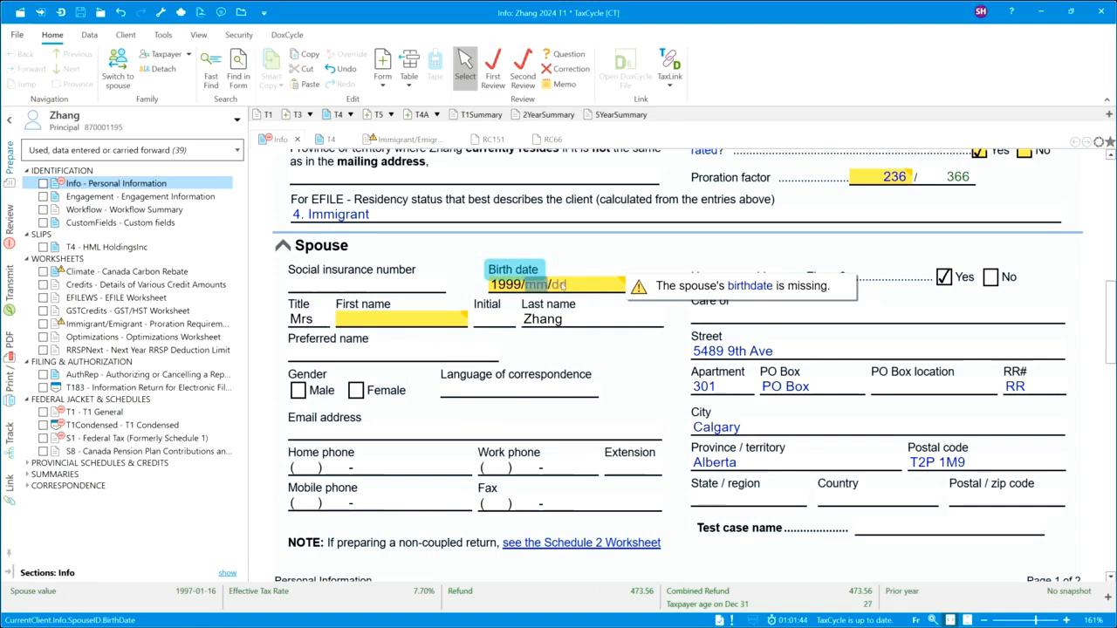
type("06/12")
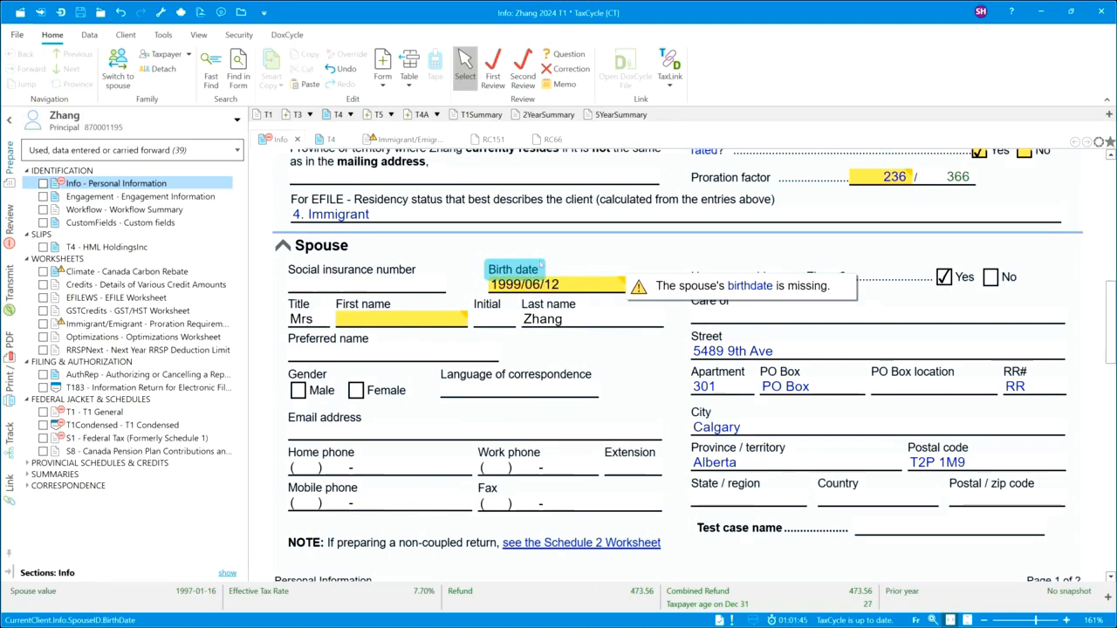
key("shift+Tab")
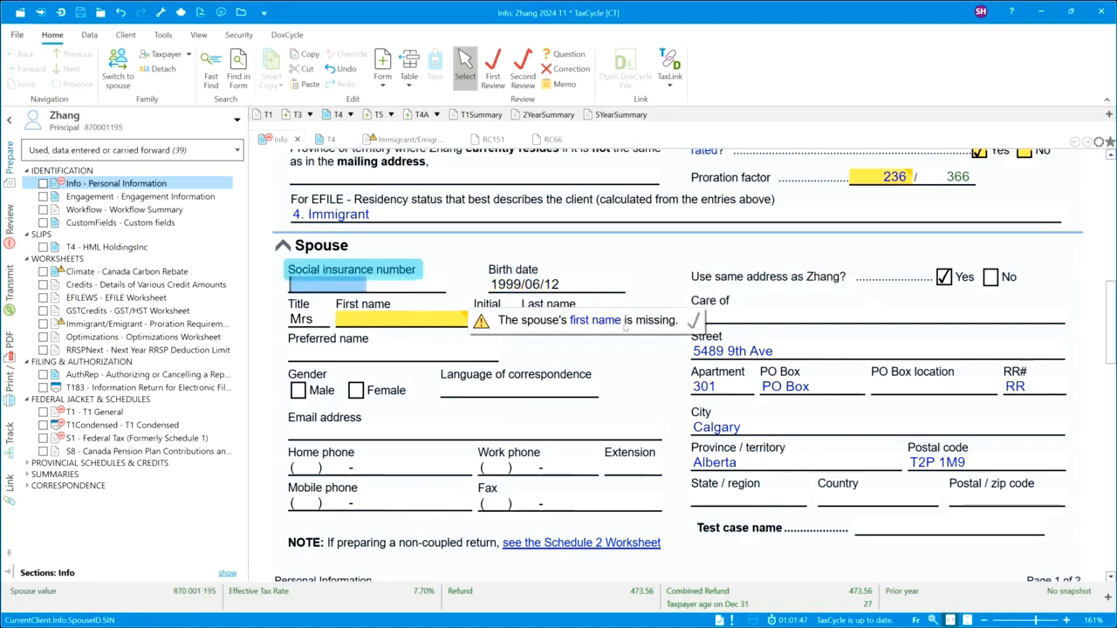
left_click(695, 323)
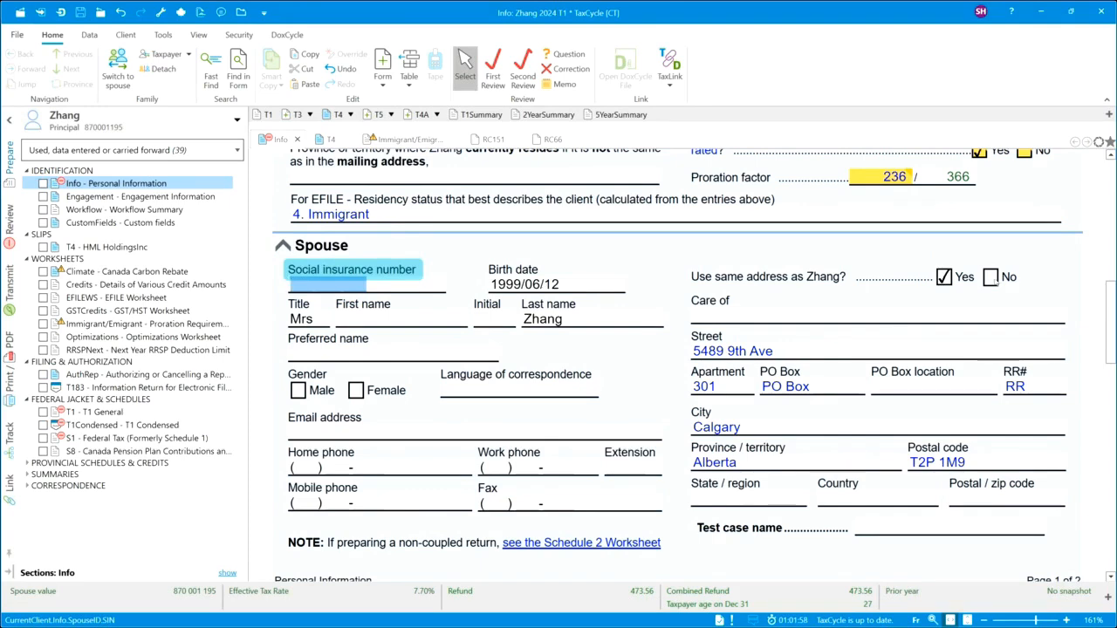
Step: Answer No to using the client's address for the spouse and go through the spouse's street, city, province and country fields
left_click(991, 276)
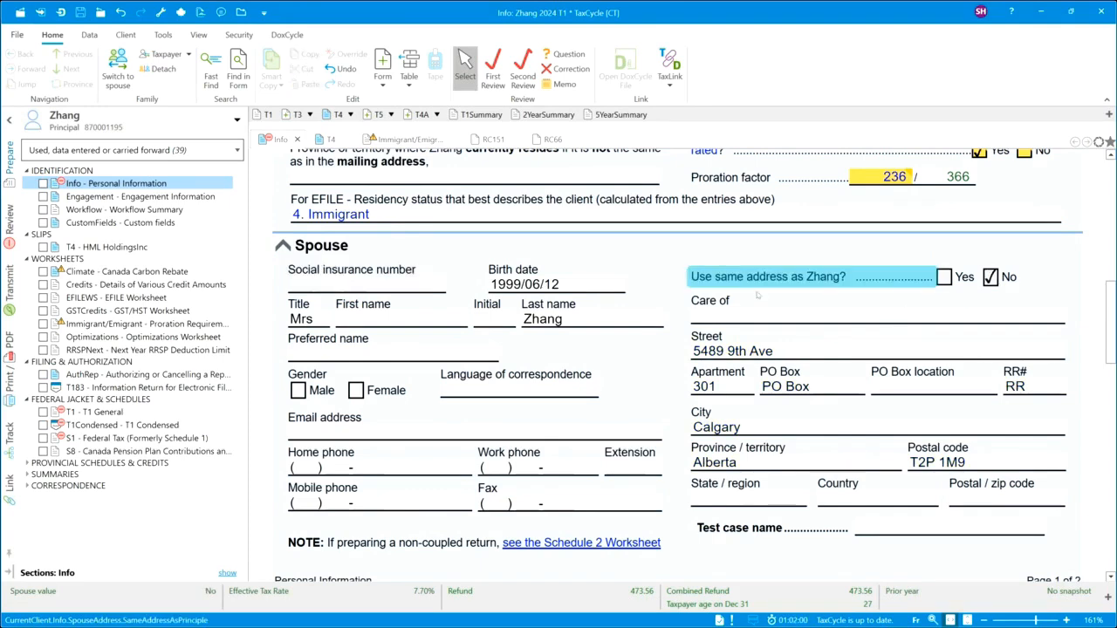
left_click(786, 352)
left_click(776, 432)
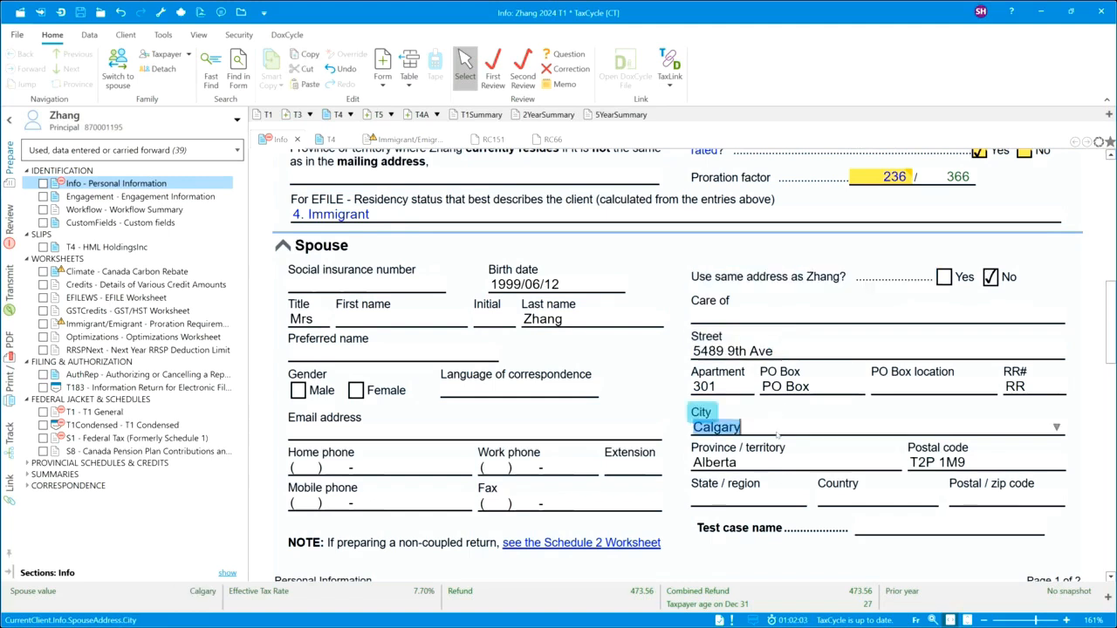
left_click(819, 468)
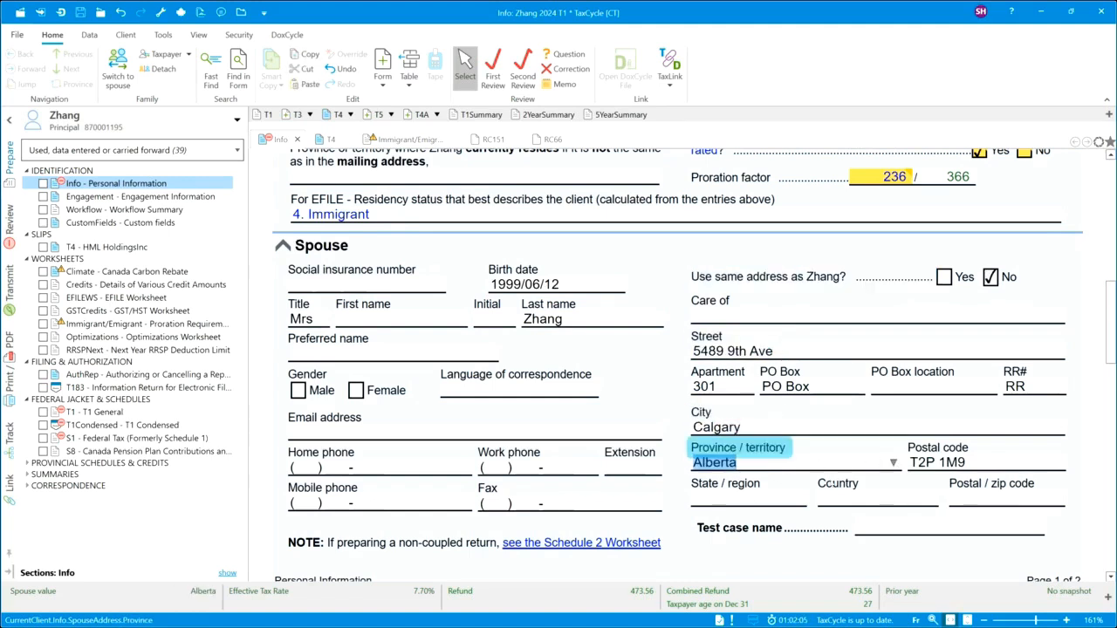
left_click(862, 499)
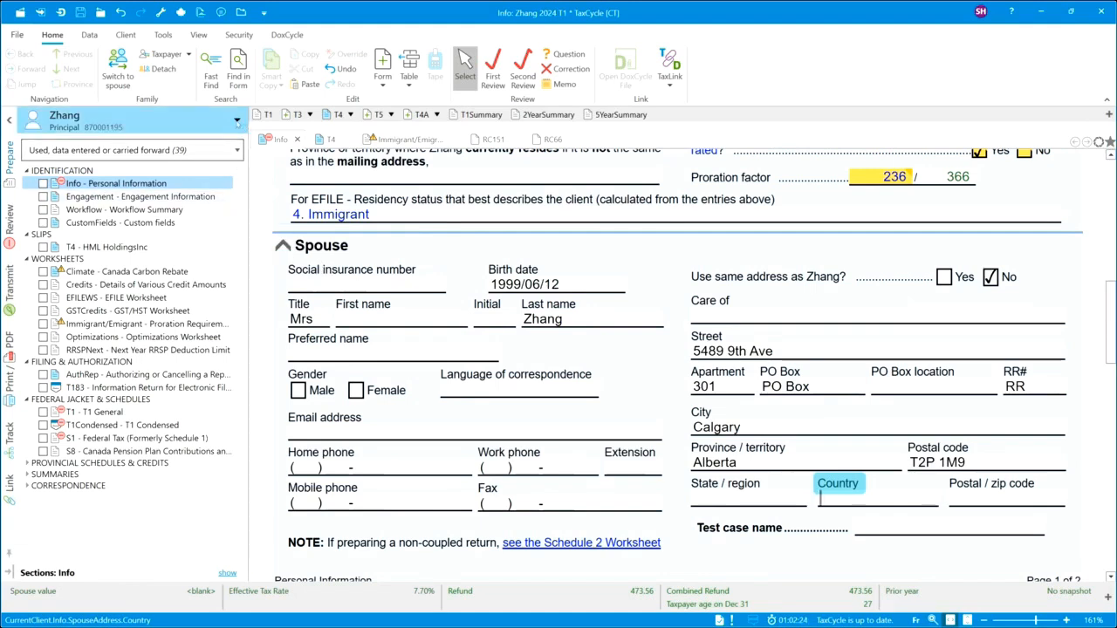
Step: Switch to the spouse's return and detach the spouse into a new file, immediately saving both files and updating the Client Manager
left_click(238, 122)
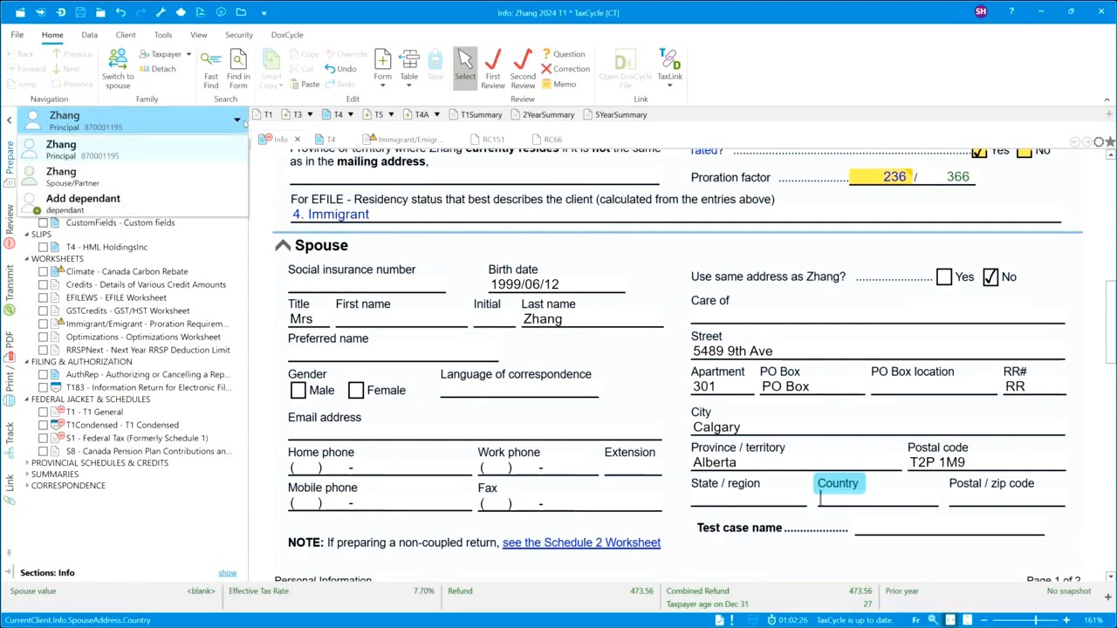
left_click(125, 183)
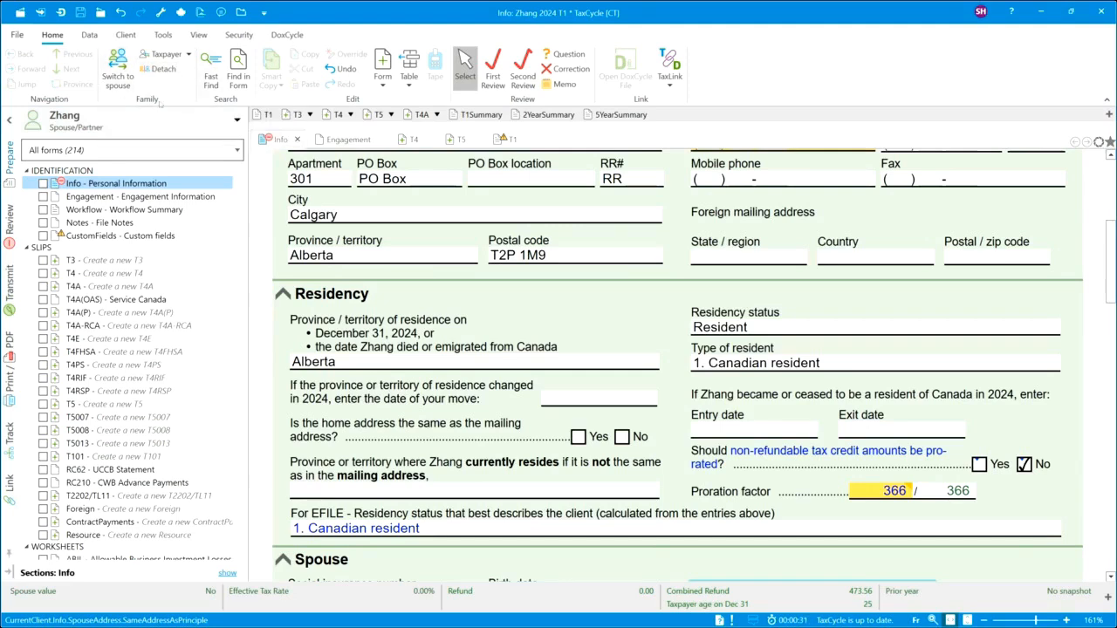
left_click(164, 70)
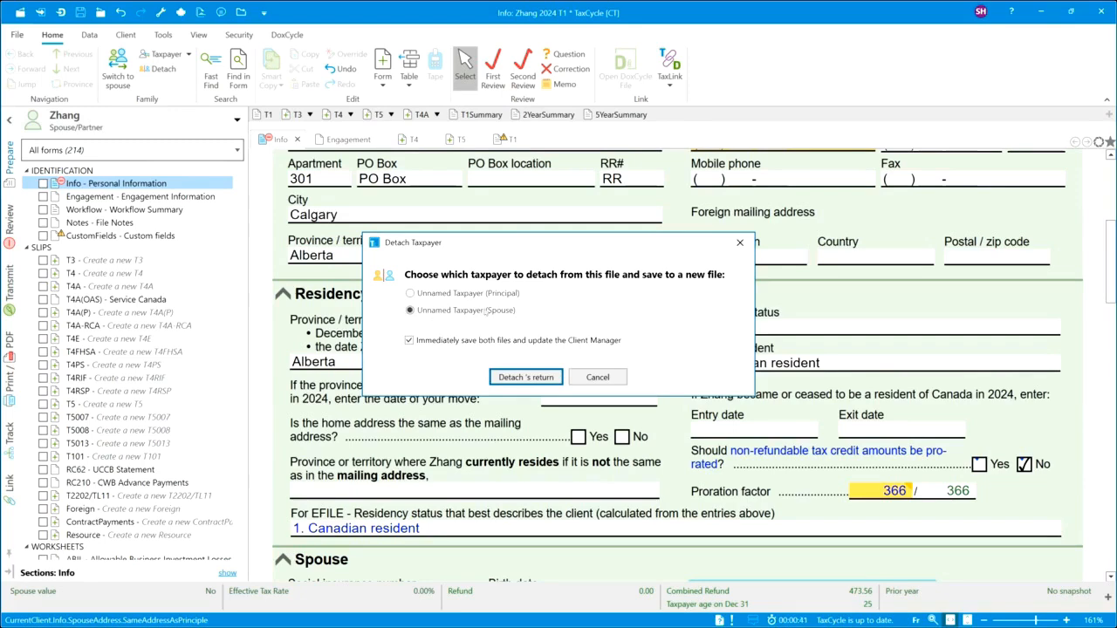
left_click(521, 379)
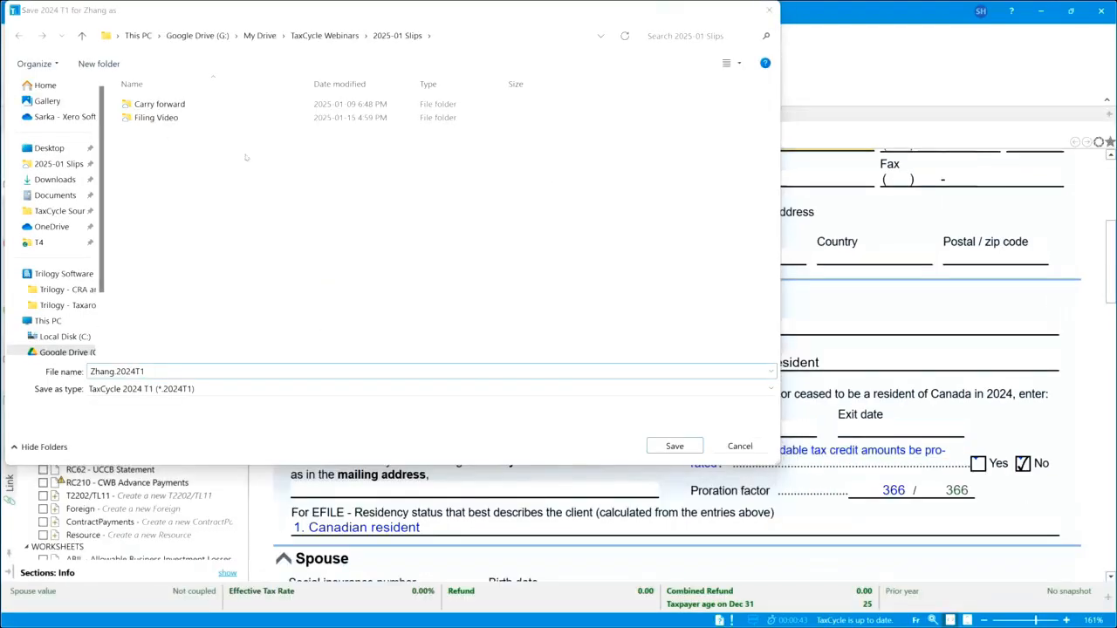
Step: Save the detached spouse's return to the Desktop and the principal's return in the 2025-01 Slips folder, declining to delete the old family file
left_click(49, 148)
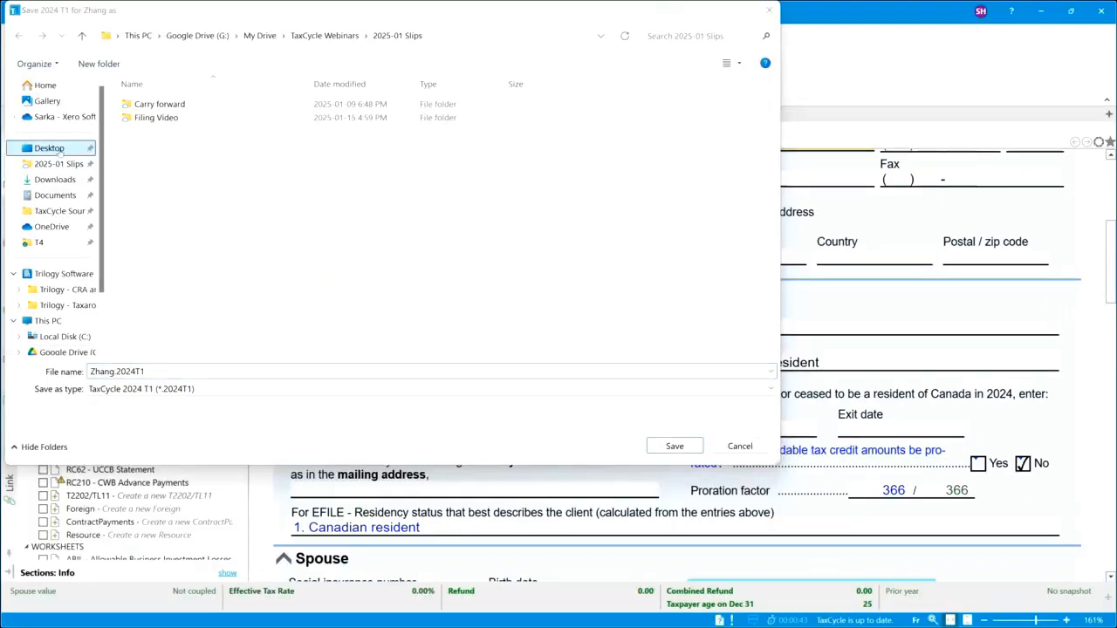
left_click(675, 446)
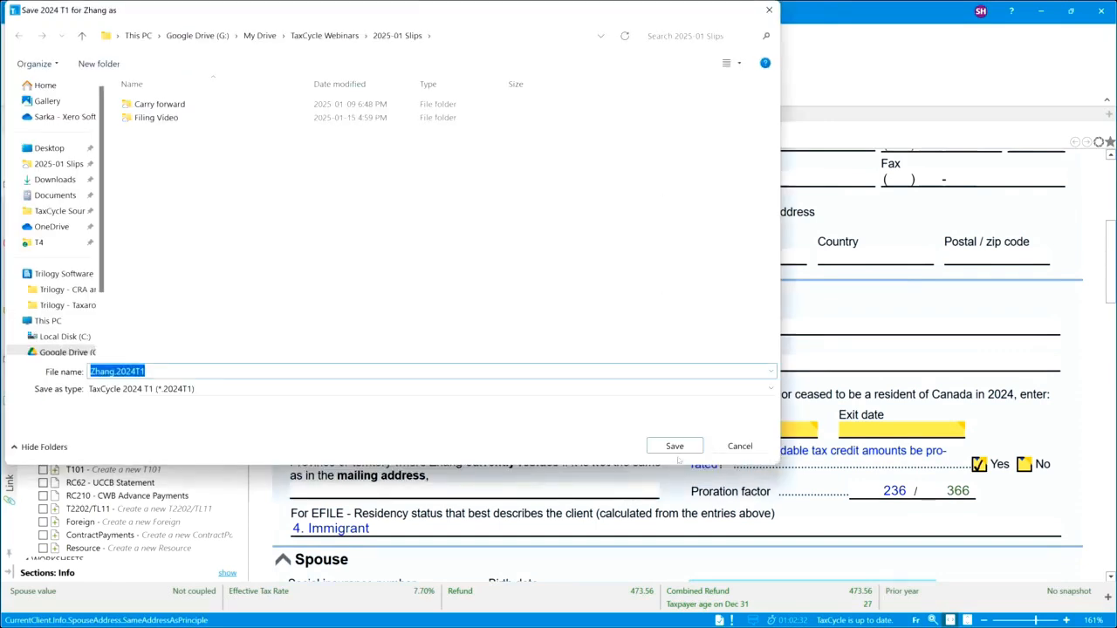
left_click(679, 449)
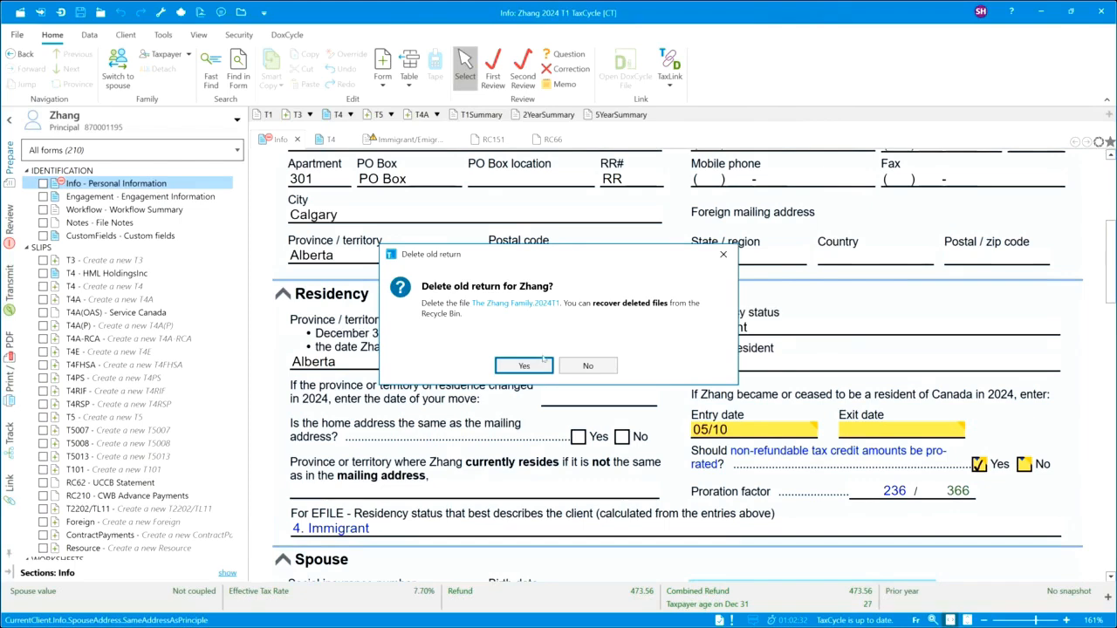
left_click(587, 365)
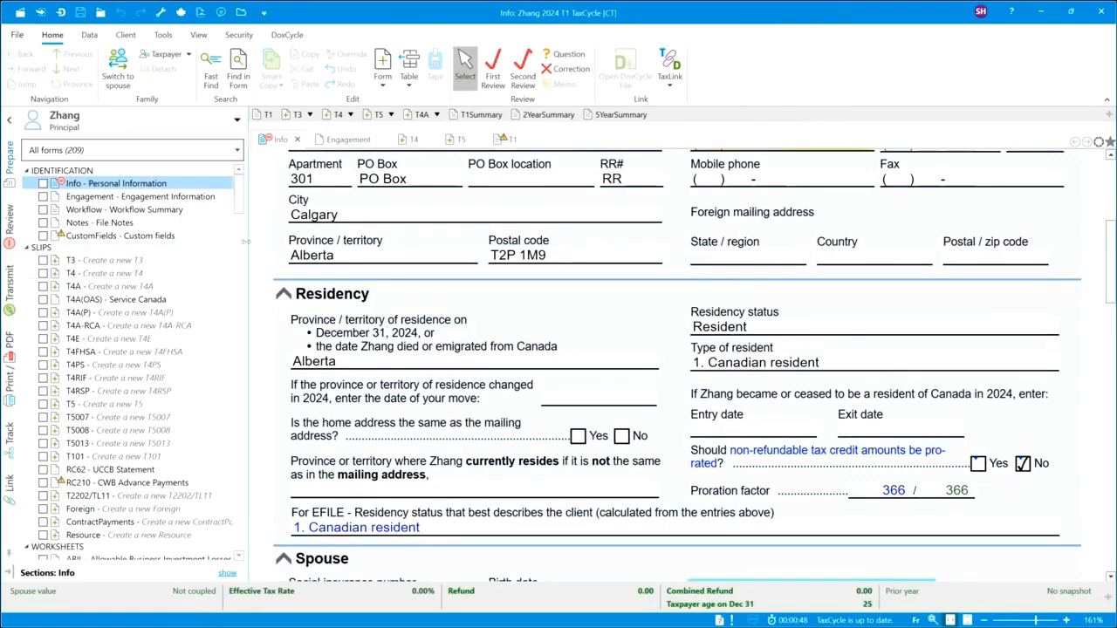
Step: Check the family member list, find the Dep form and create a dependant with the first name Child, closing the form when done
left_click(235, 121)
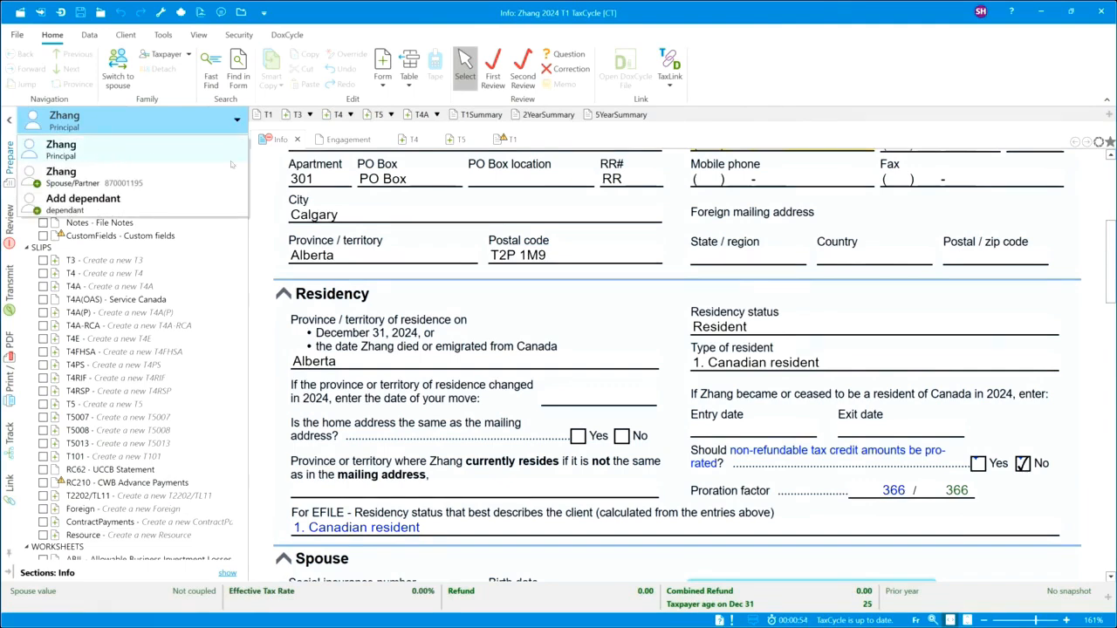
left_click(596, 319)
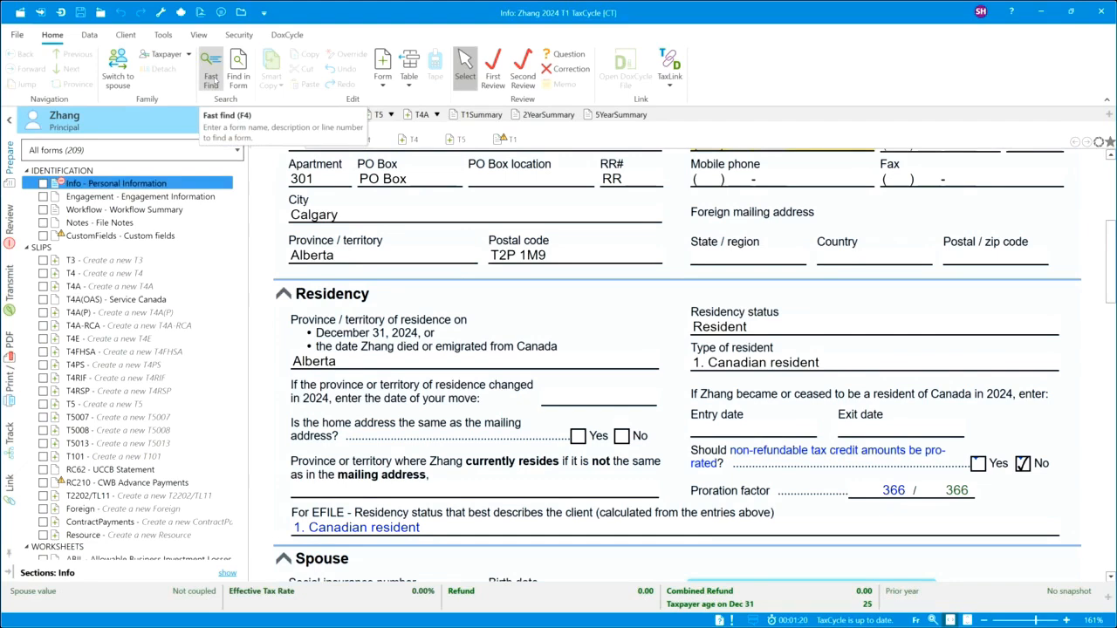
left_click(212, 82)
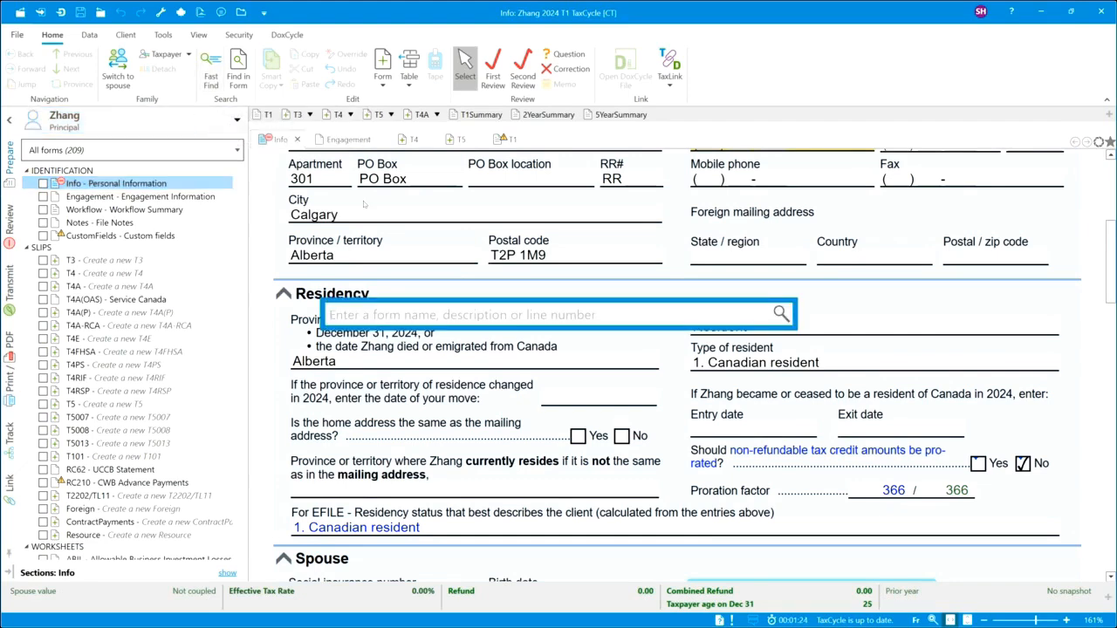
type("de")
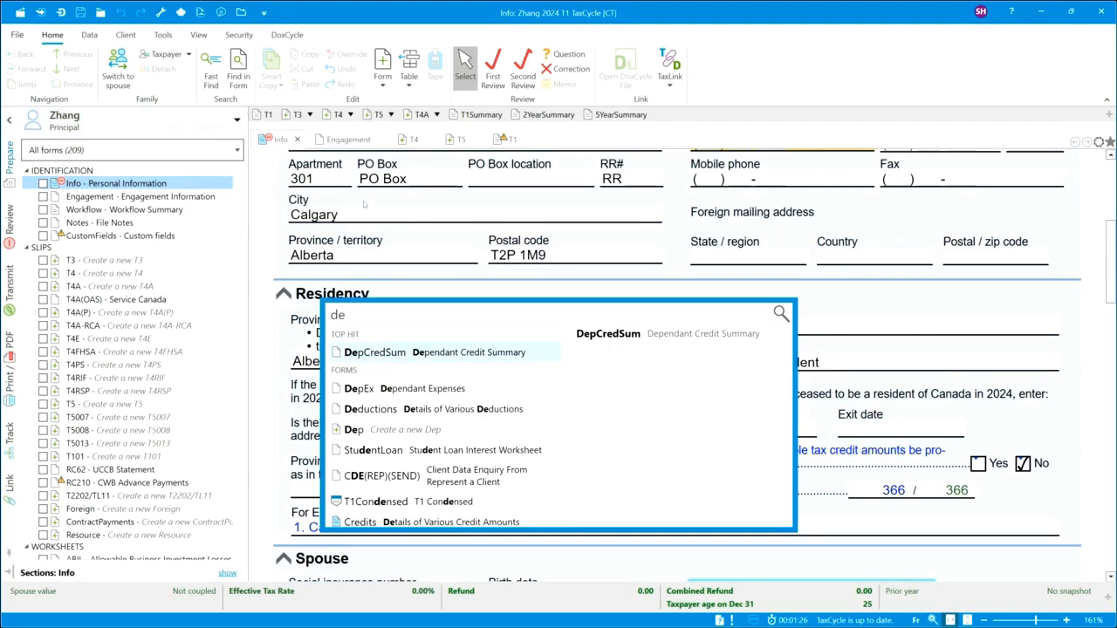
left_click(361, 430)
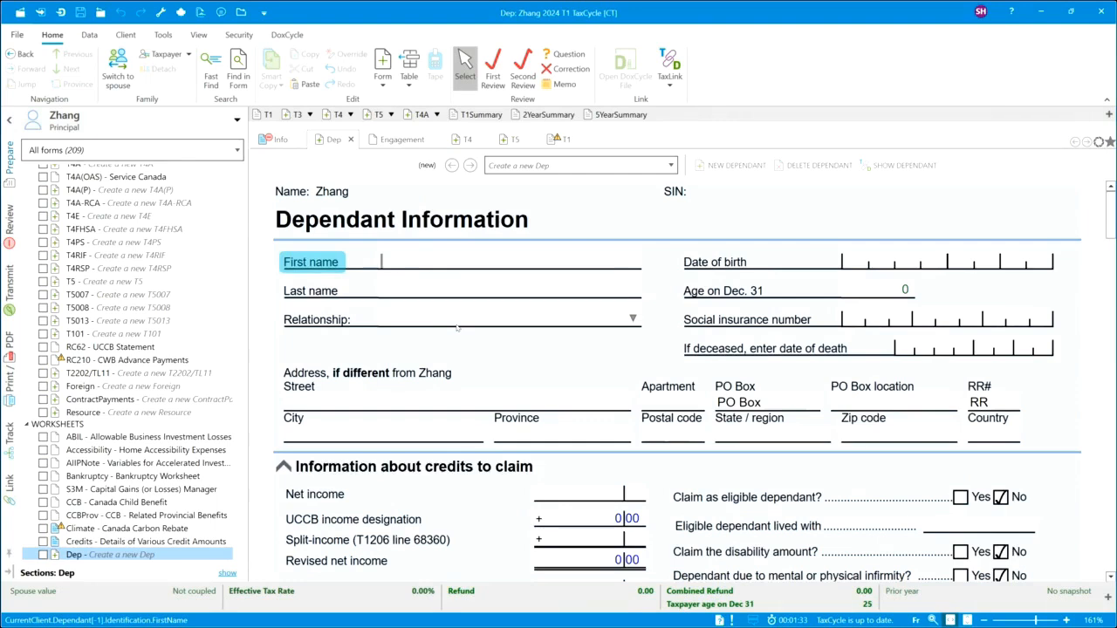
type("Child")
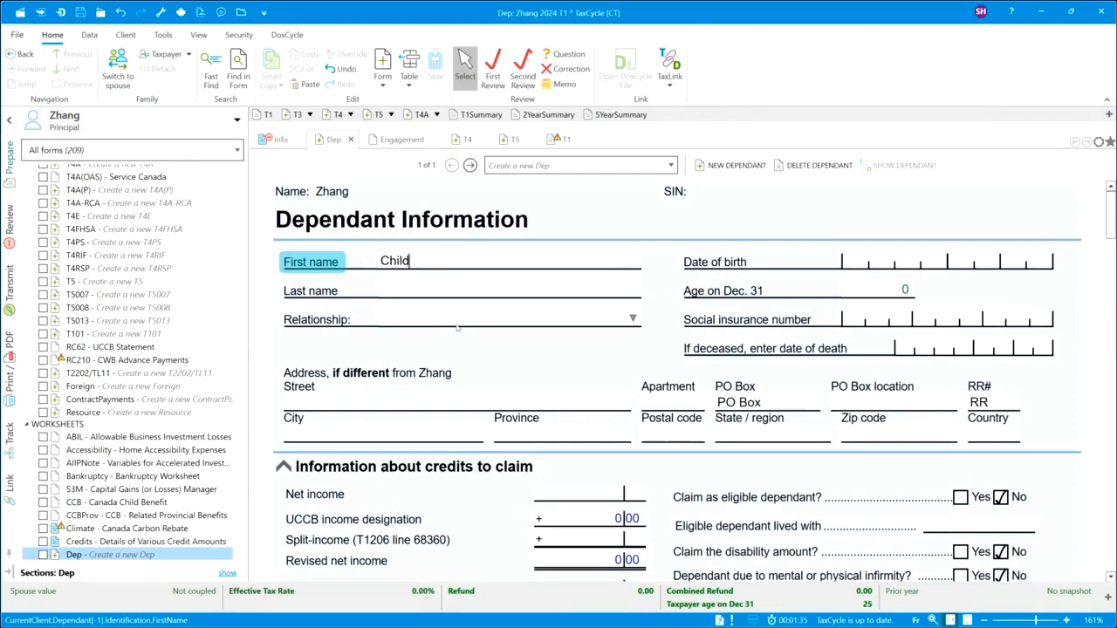
key("Tab")
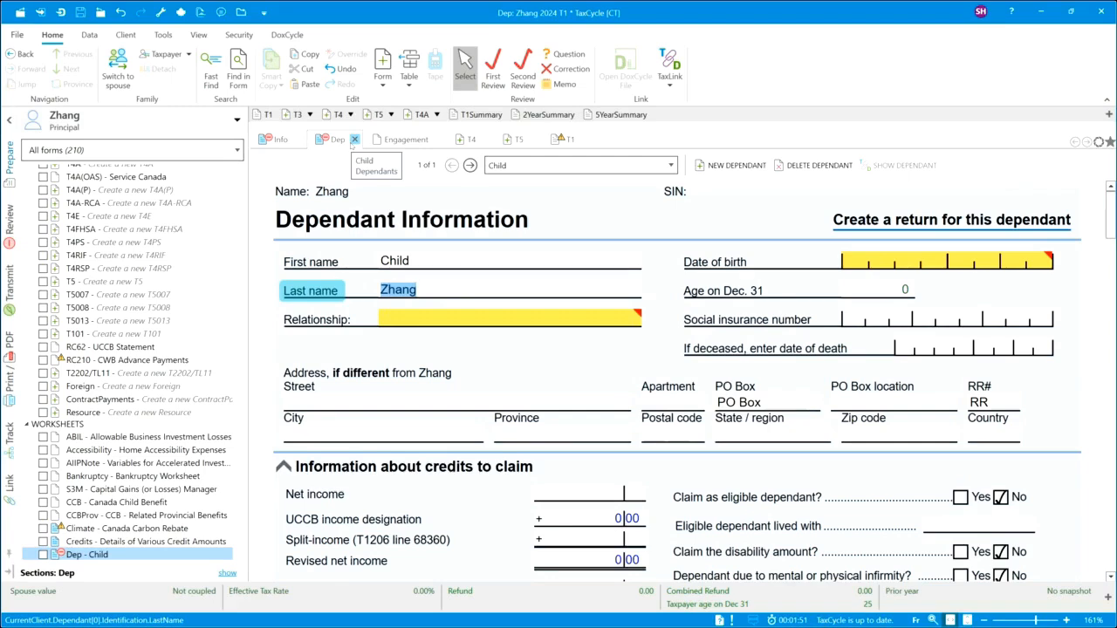
left_click(354, 141)
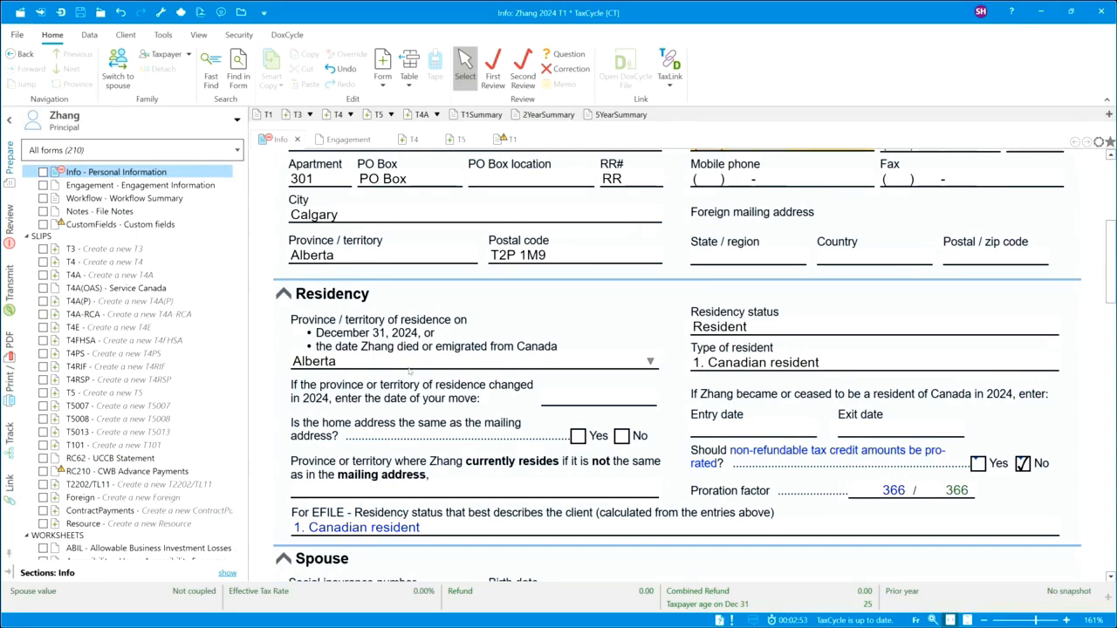
Step: Review the available EFILE residency status options in the Residency section without changing the selection
scroll(409, 370, "down", 1)
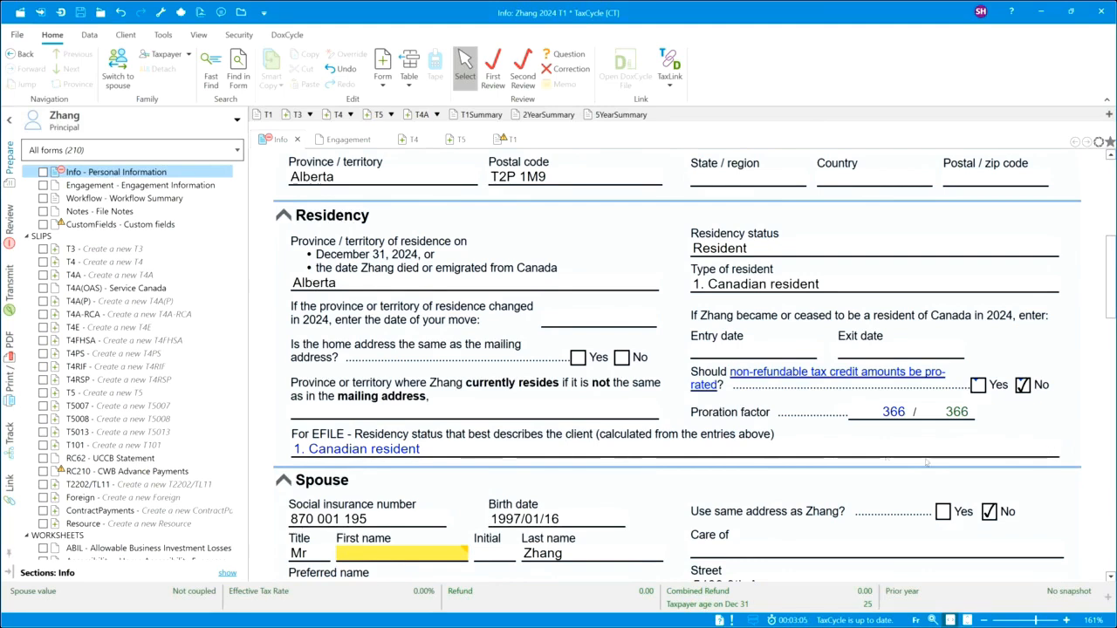
left_click(1051, 449)
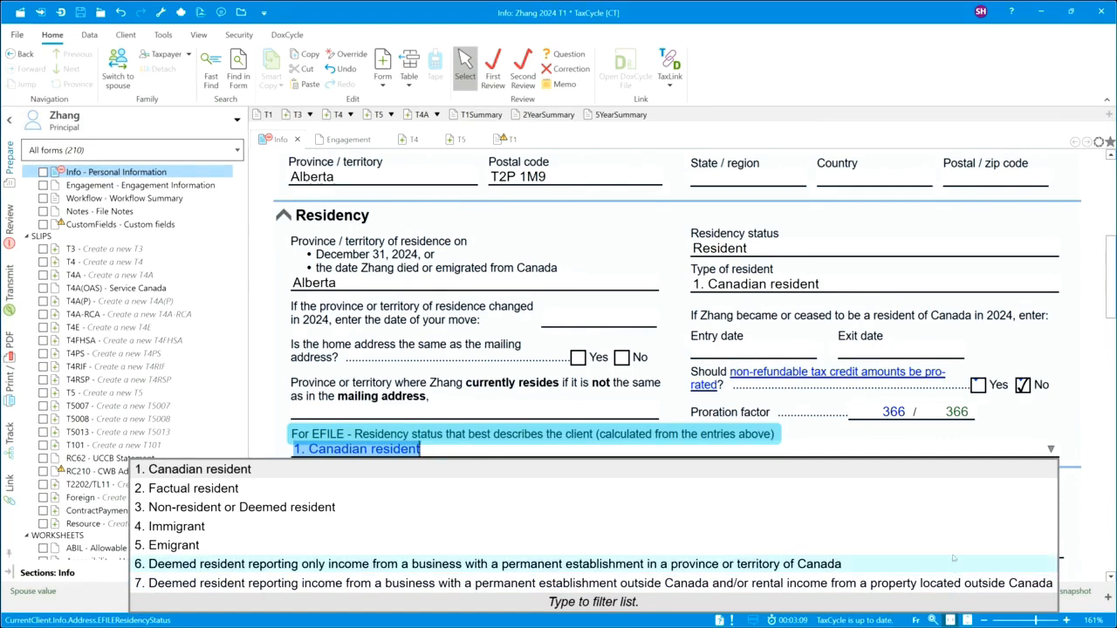
left_click(841, 431)
Step: In the Filing section, answer Yes to whether the client is filing for the first time in 2024
scroll(717, 474, "down", 2)
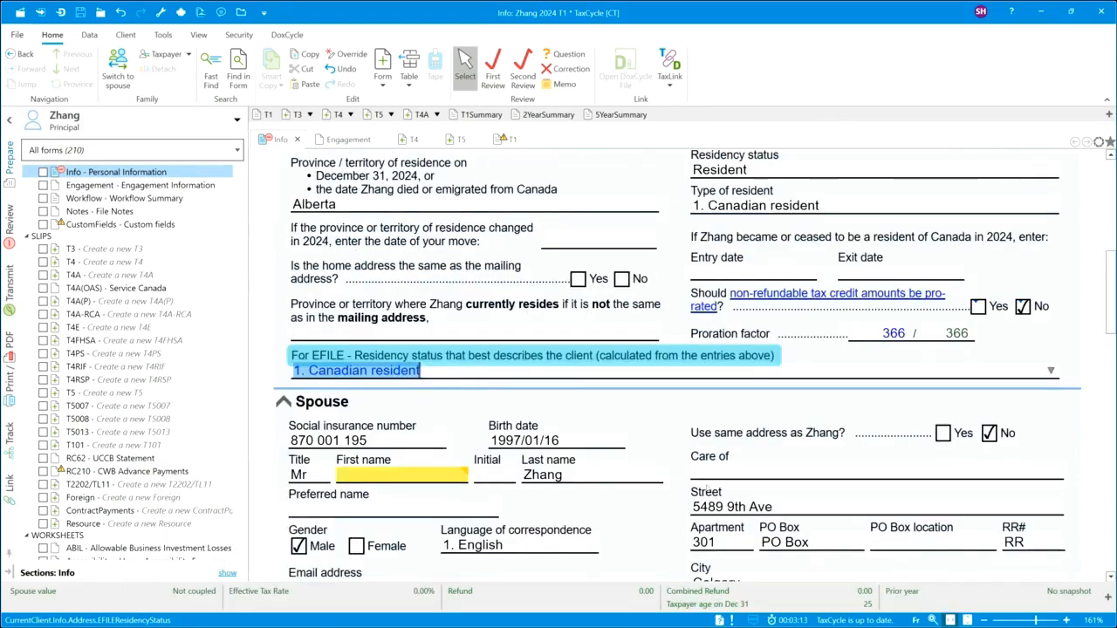
scroll(707, 491, "down", 10)
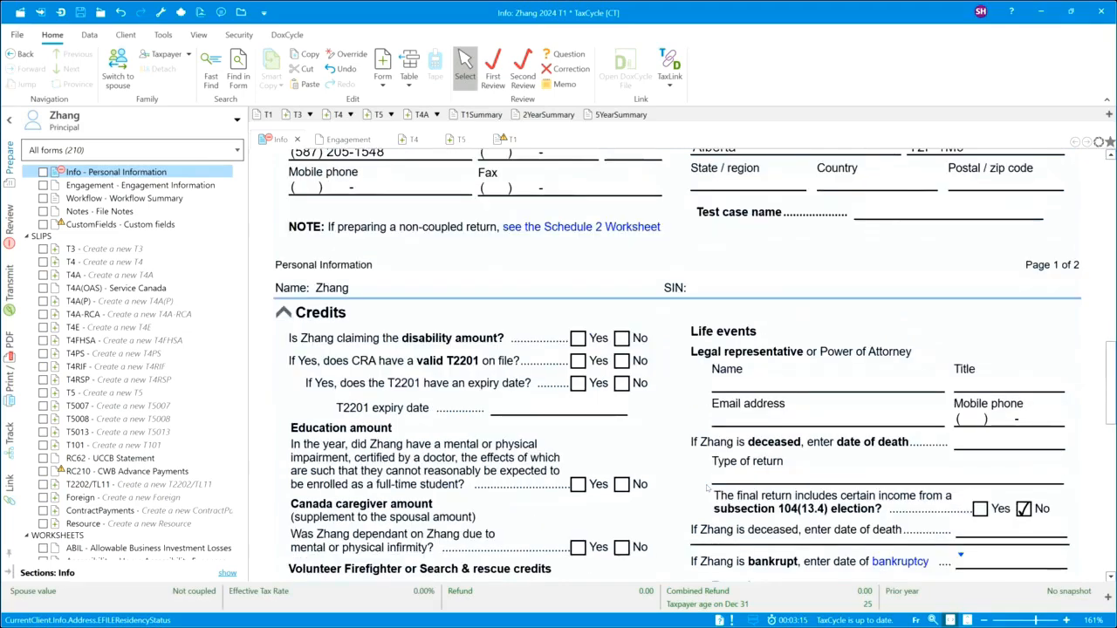
scroll(707, 488, "down", 5)
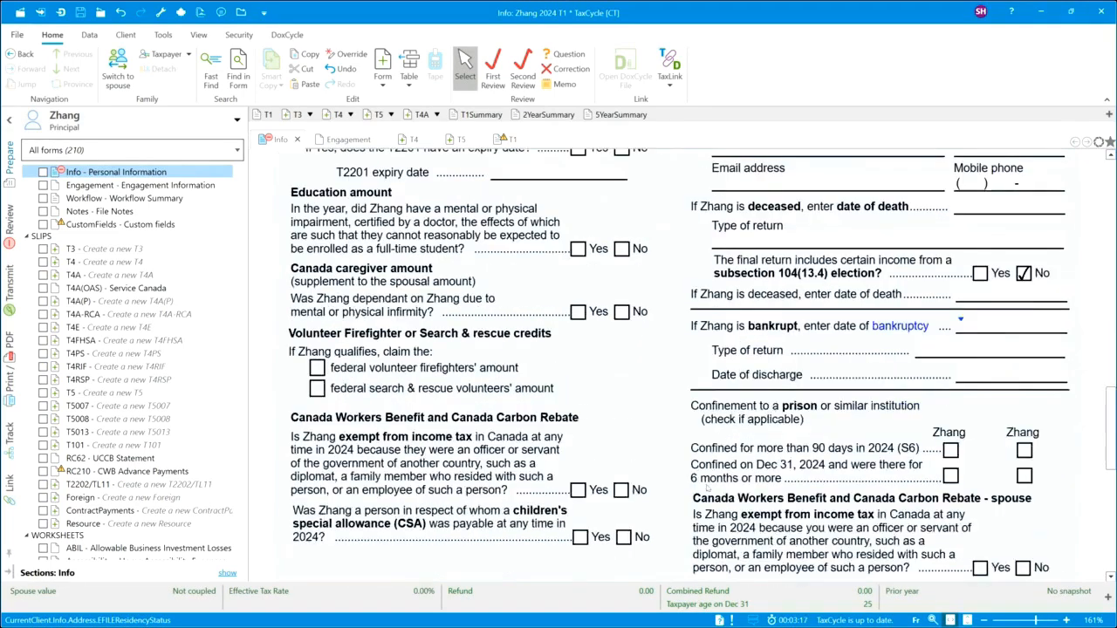
scroll(707, 491, "down", 8)
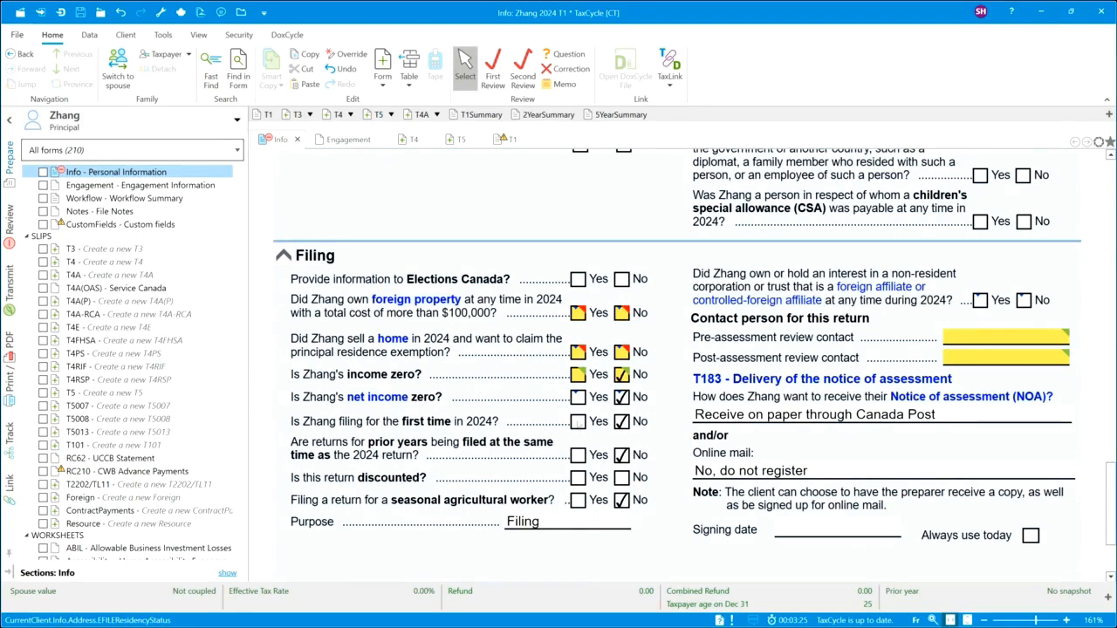
left_click(578, 422)
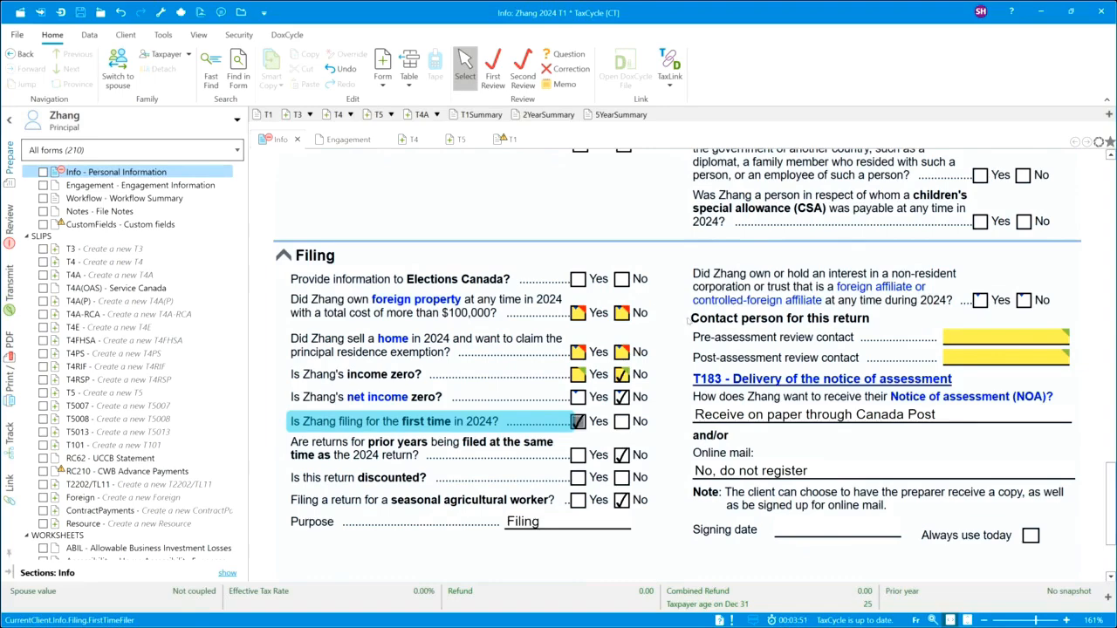
Step: In the Spouse section of the detached return, set the title to Mrs and leave the first name blank
scroll(702, 328, "up", 3)
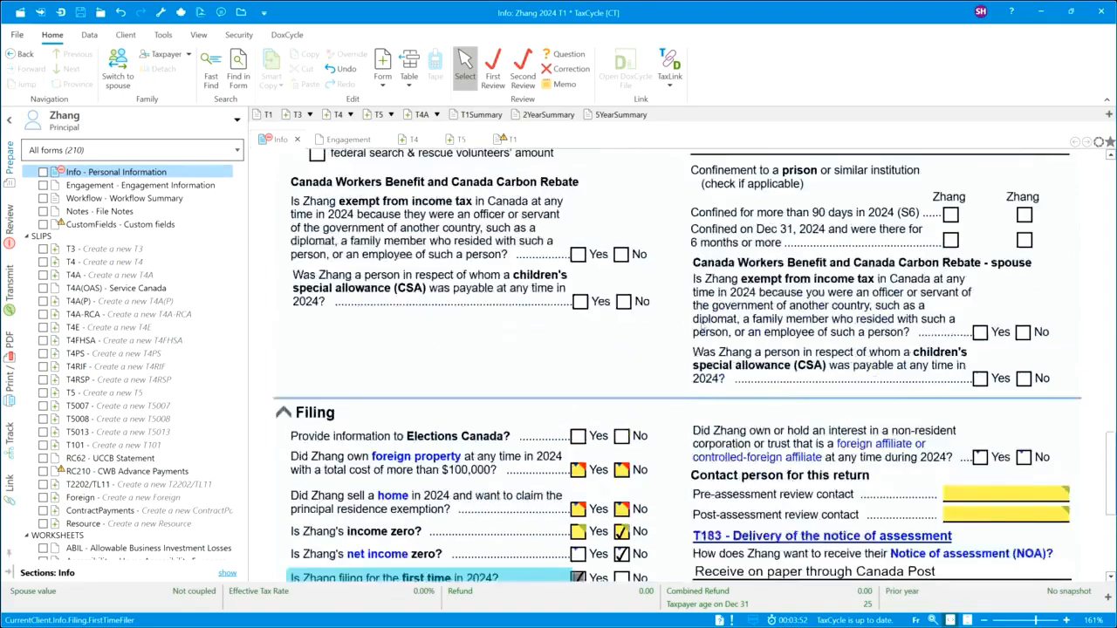
scroll(703, 328, "up", 10)
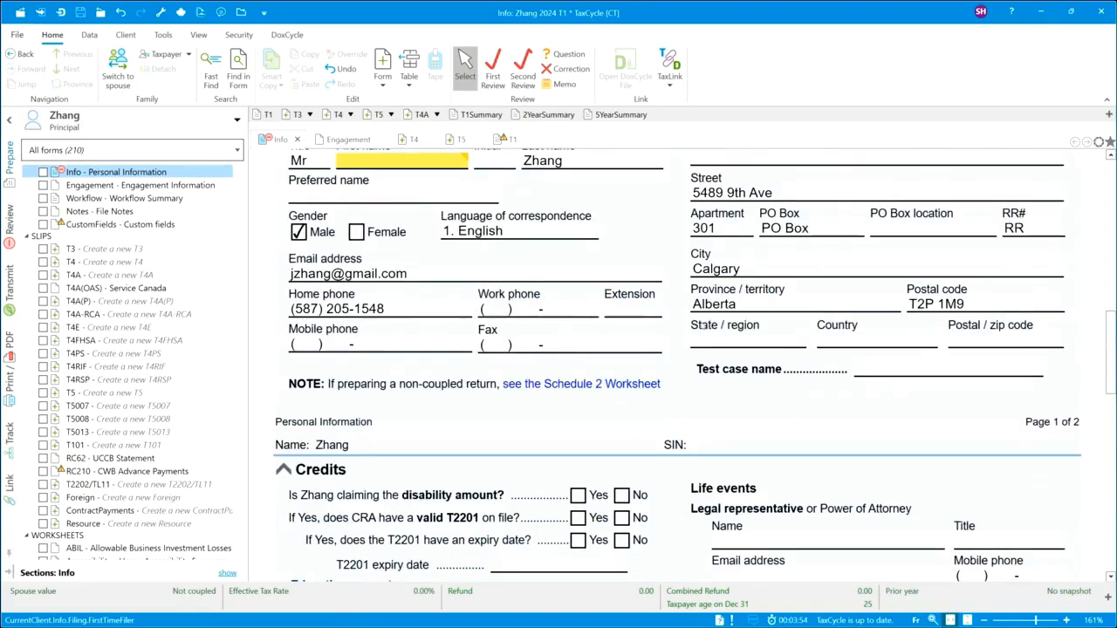
scroll(702, 328, "up", 2)
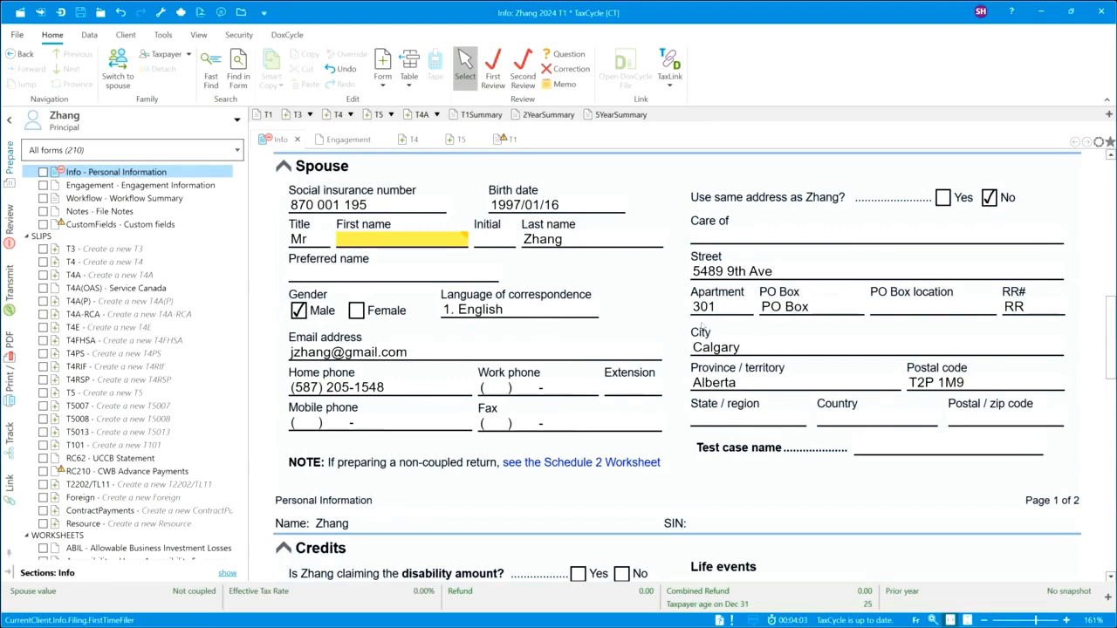
left_click(308, 240)
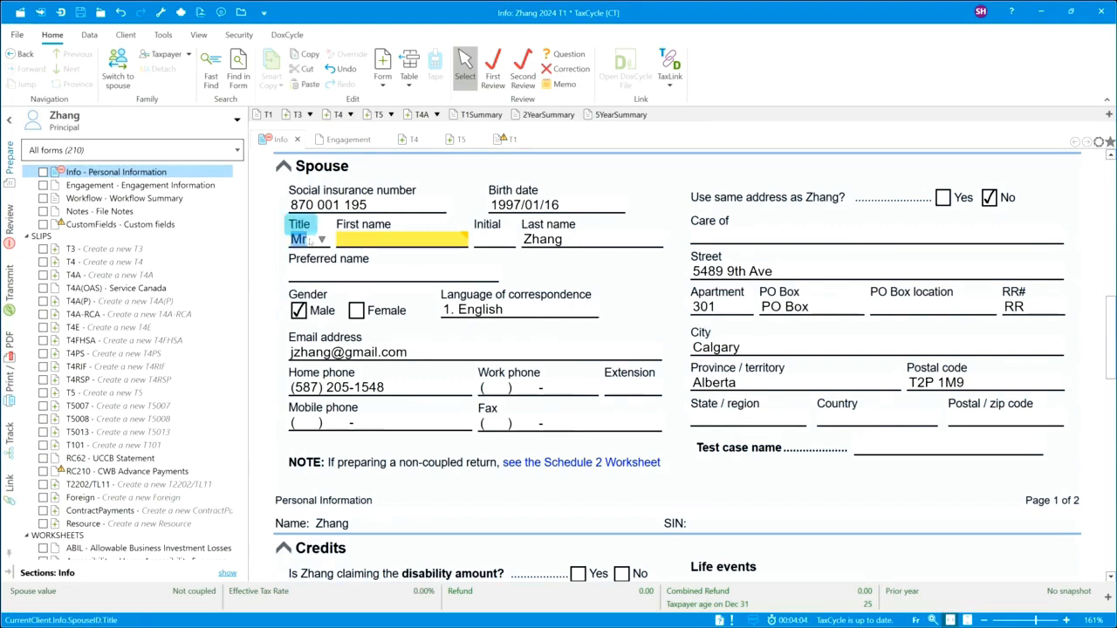
type("s")
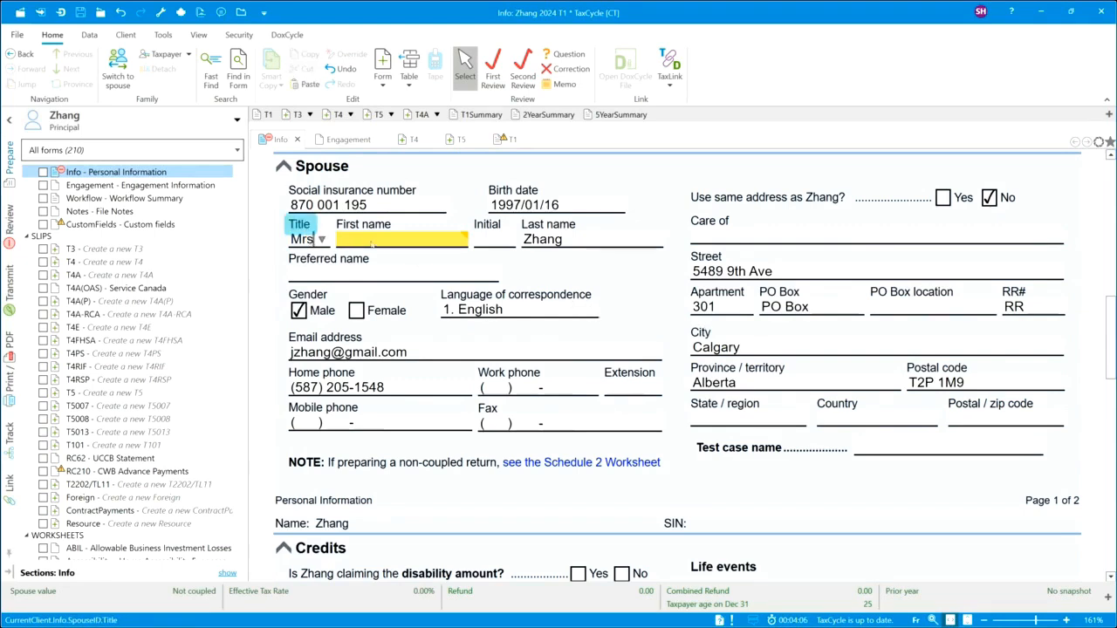
key("Tab")
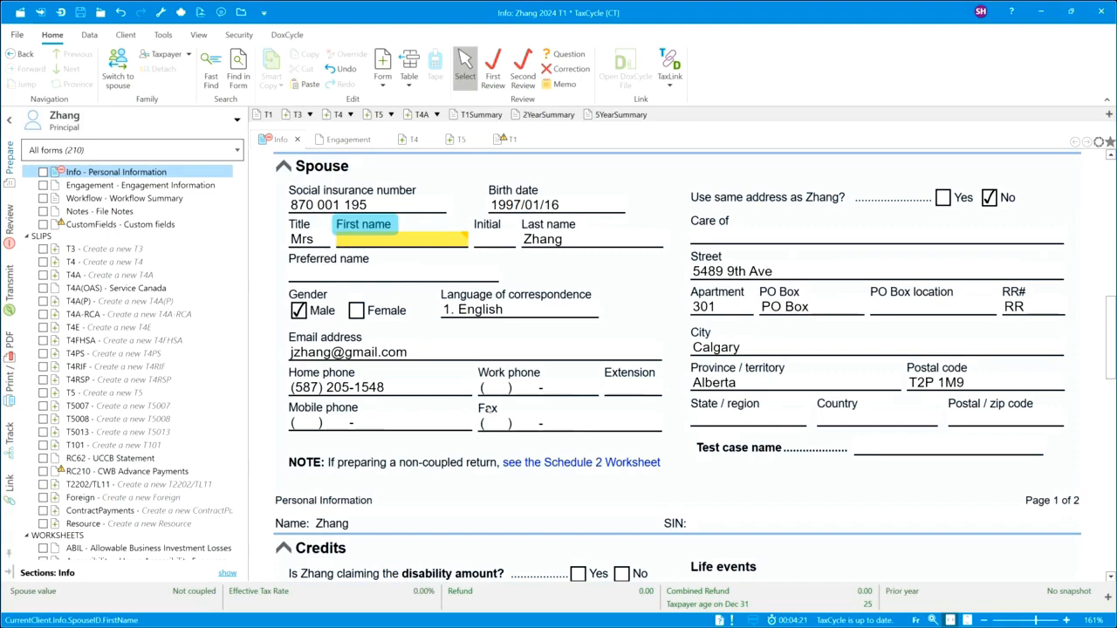
Step: Open the Schedule 2 Worksheet for non-coupled returns and examine the spouse's details, income, net income, taxable income and non-refundable amounts
left_click(569, 464)
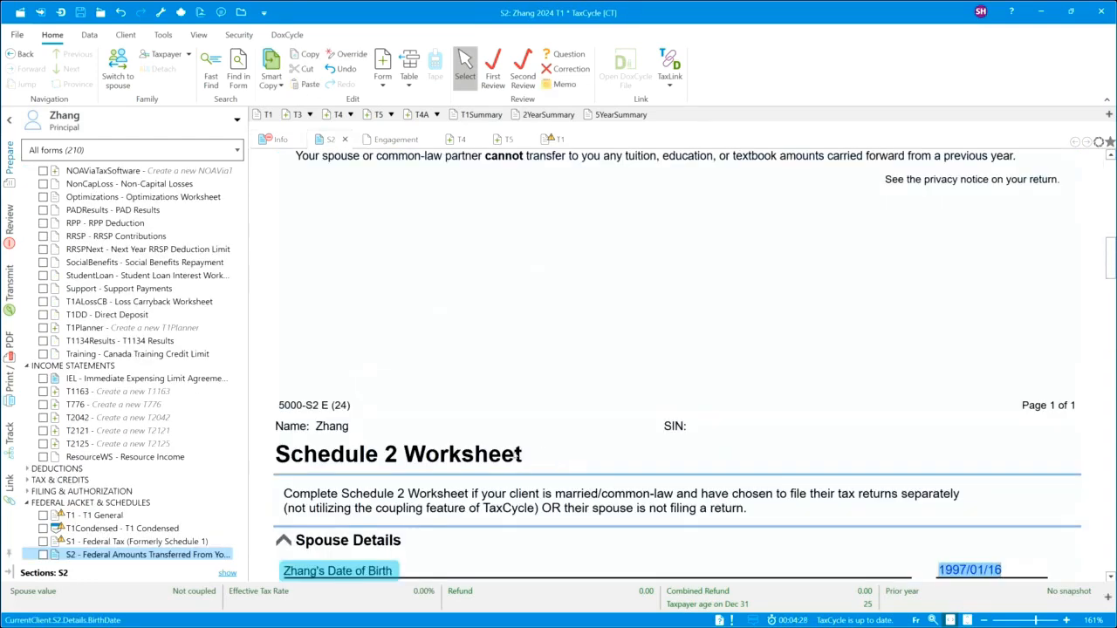
scroll(506, 436, "down", 1)
scroll(504, 434, "down", 3)
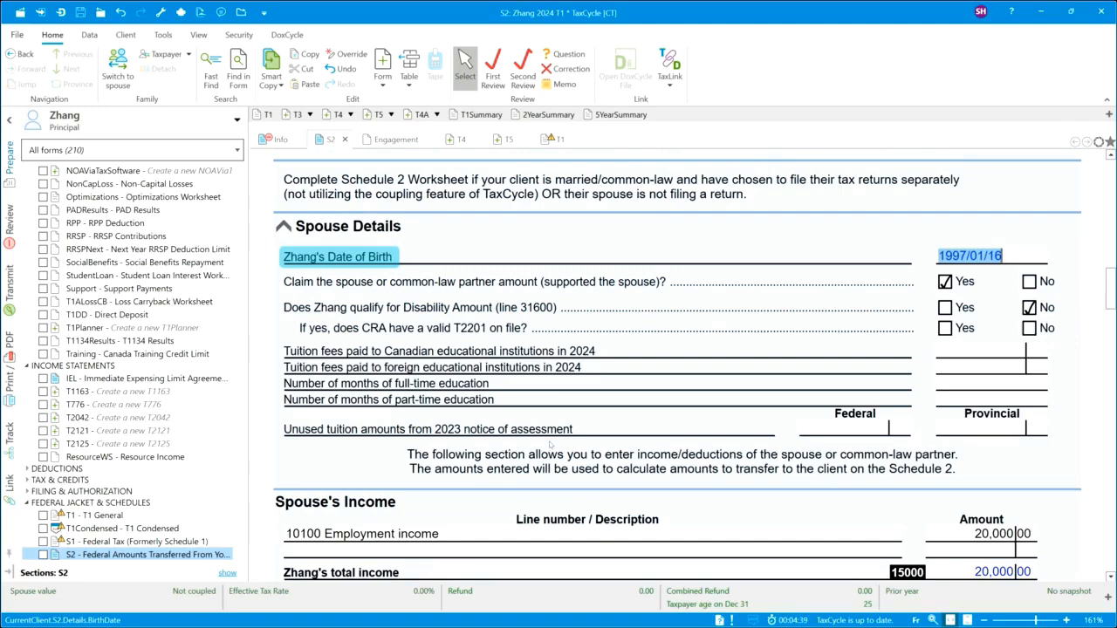
scroll(550, 445, "down", 1)
scroll(550, 445, "down", 1)
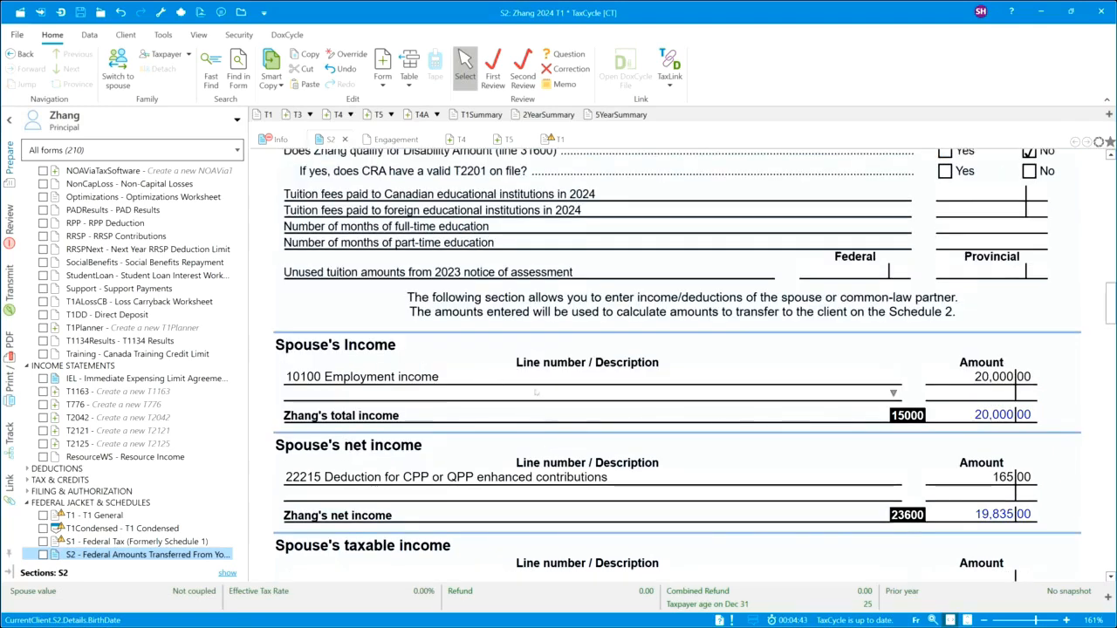
scroll(536, 393, "down", 1)
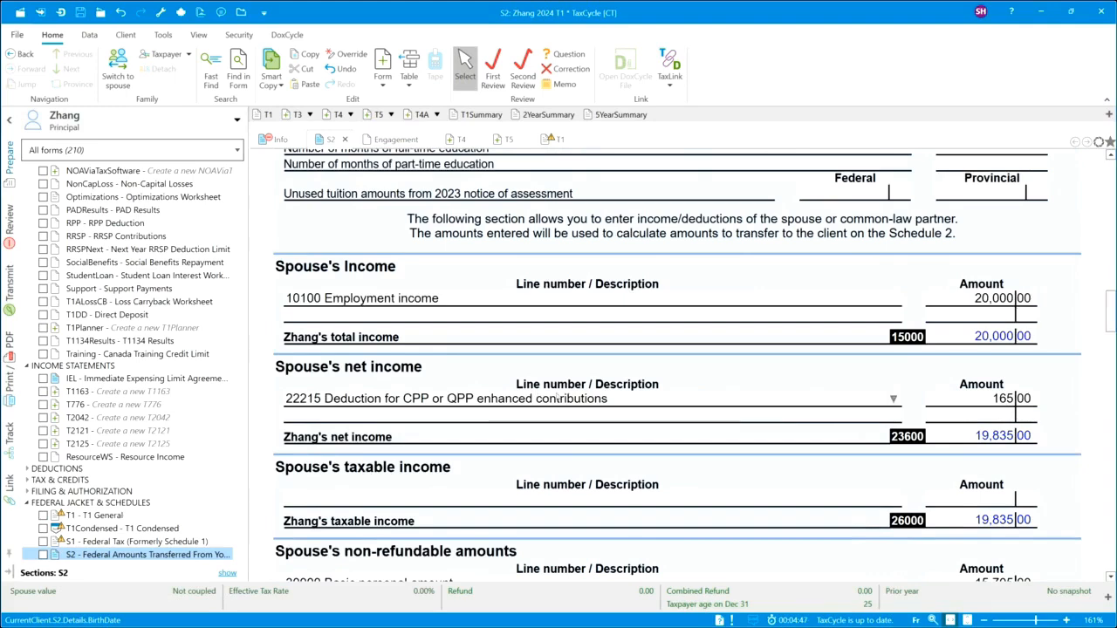
scroll(556, 395, "down", 2)
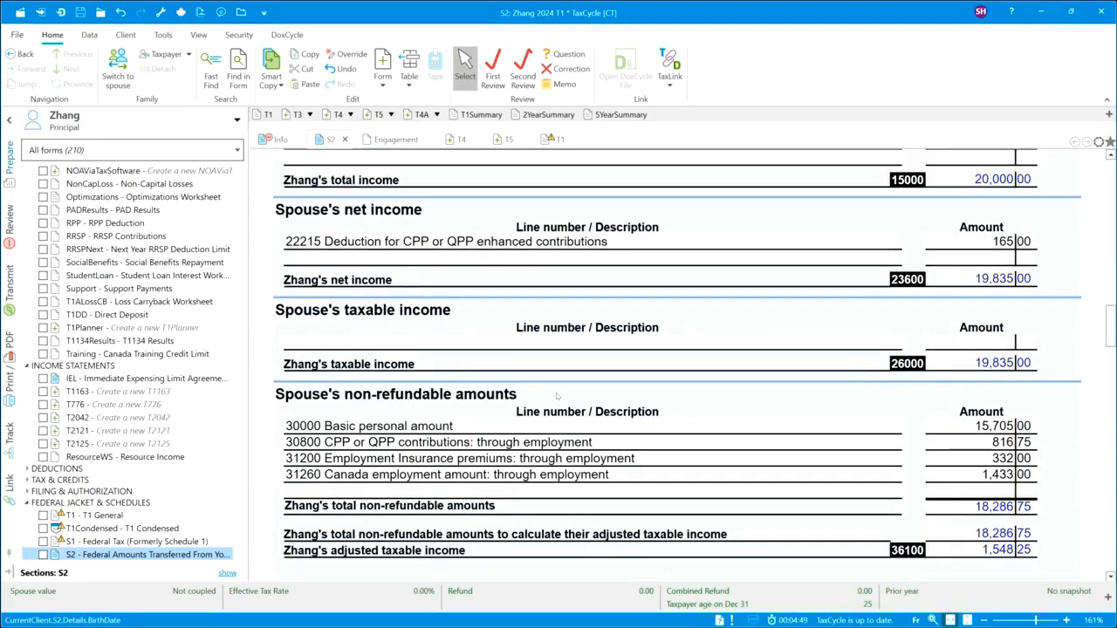
scroll(556, 394, "down", 1)
scroll(556, 394, "down", 3)
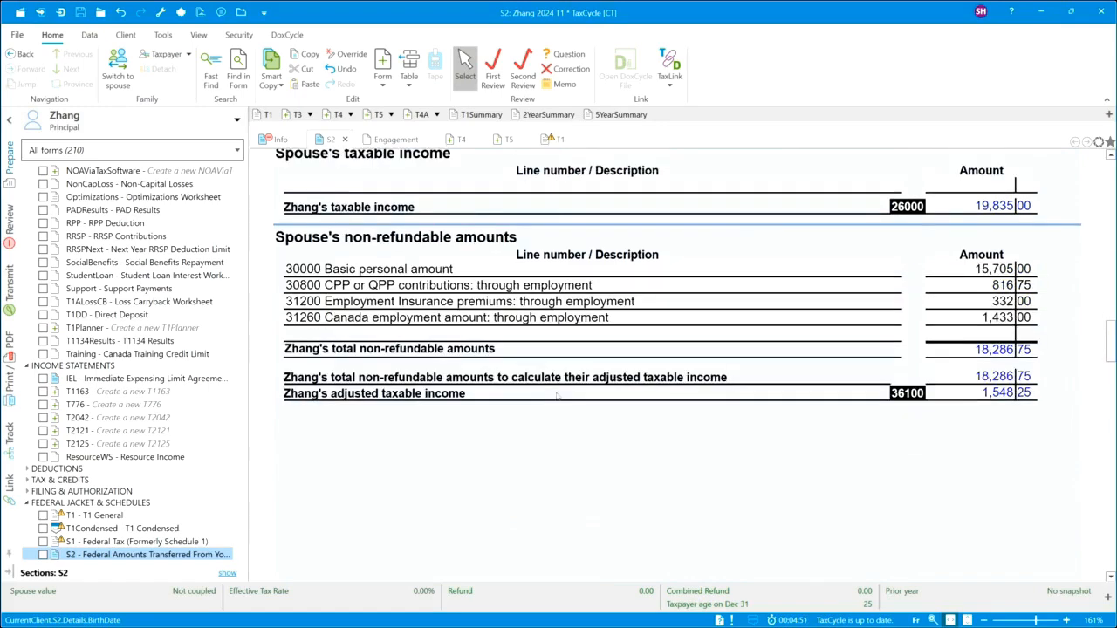
Step: In the Schedule 2 Worksheet, mark the spouse as non-resident throughout 2024 and enter 15,000 as their net world income
scroll(557, 397, "down", 6)
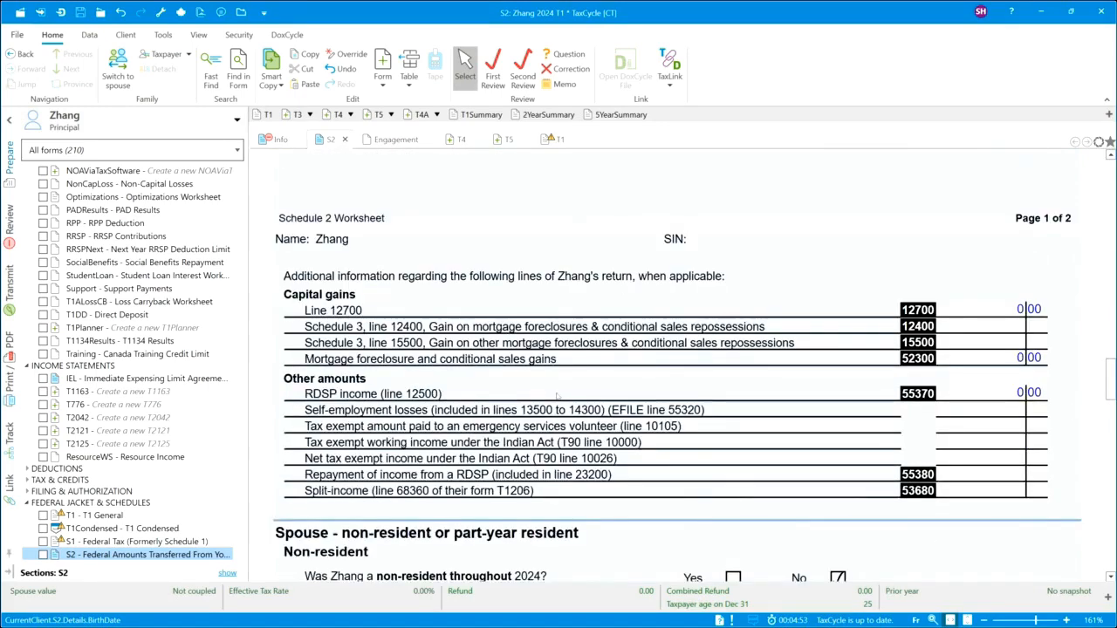
scroll(557, 397, "down", 1)
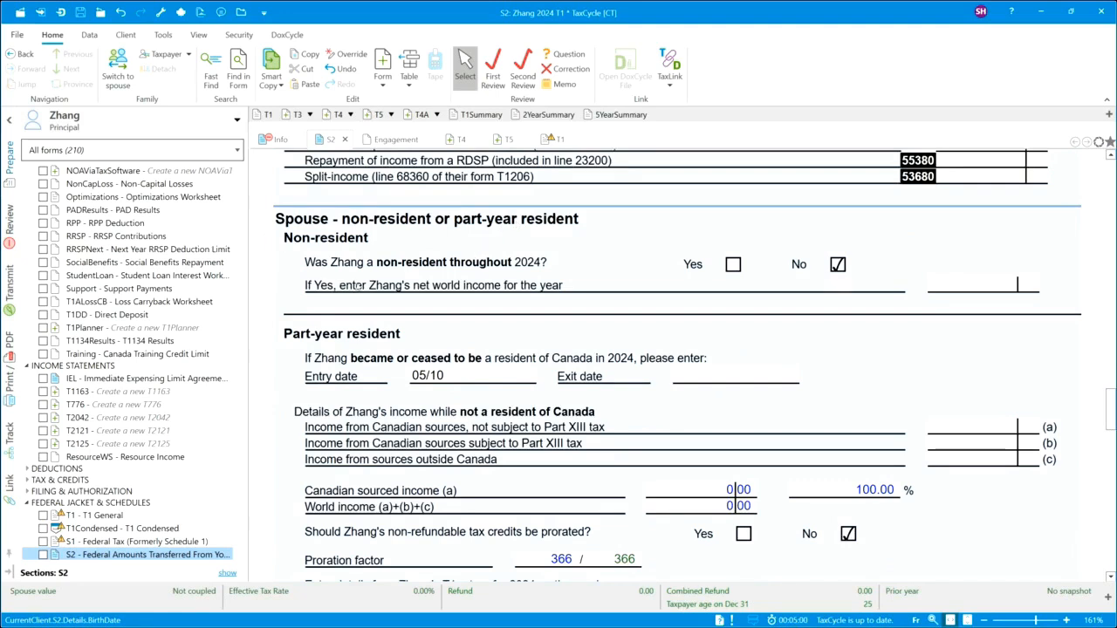
left_click(734, 265)
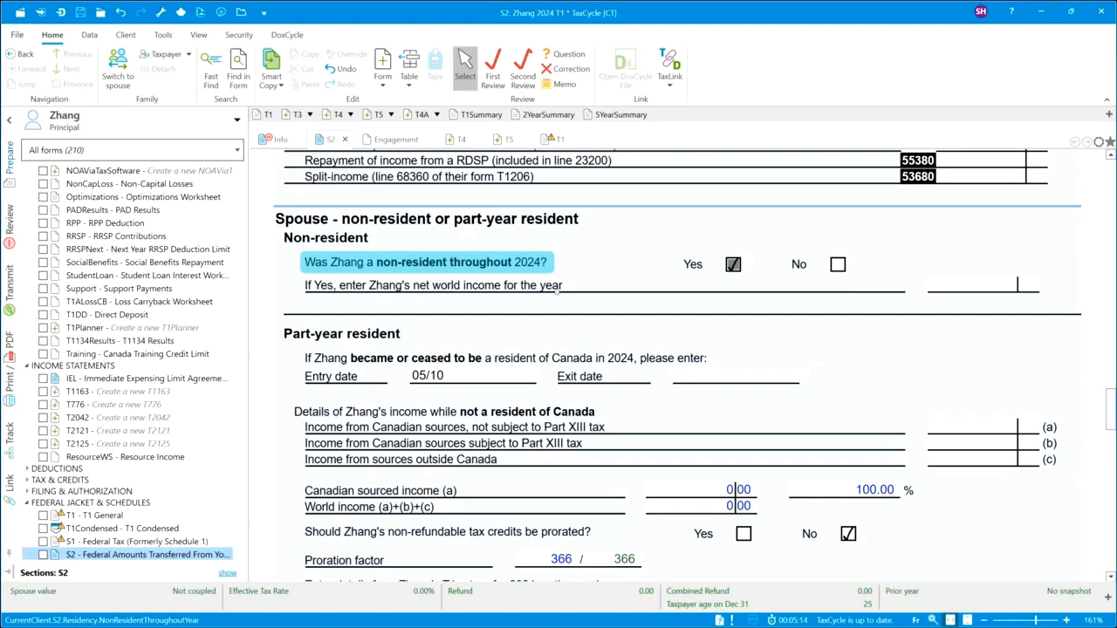
left_click(977, 283)
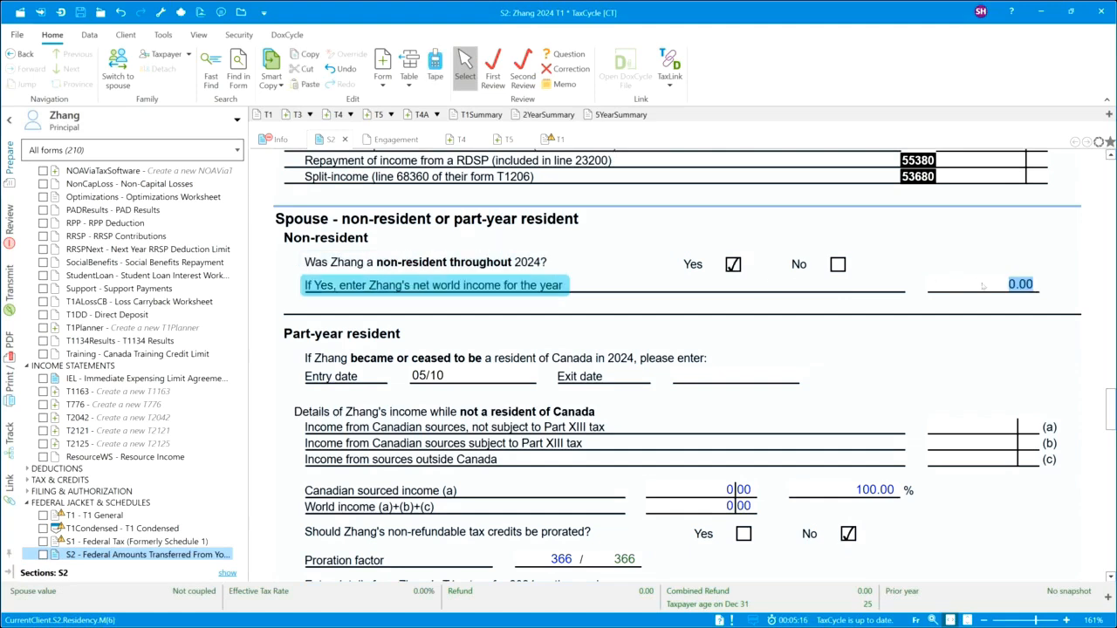
type("15,000")
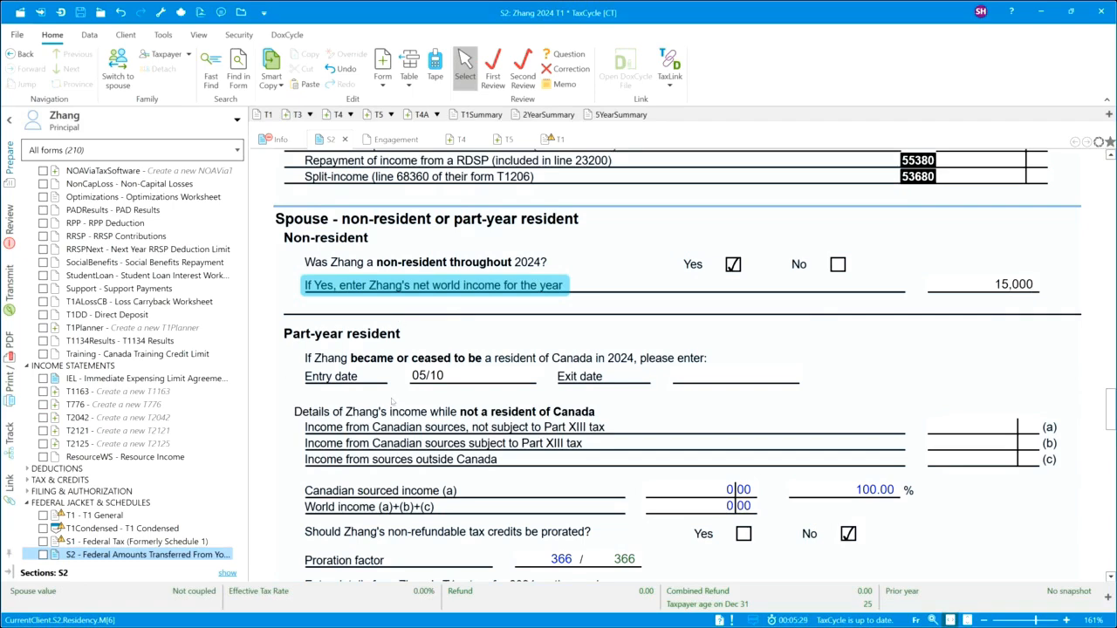
scroll(441, 444, "down", 3)
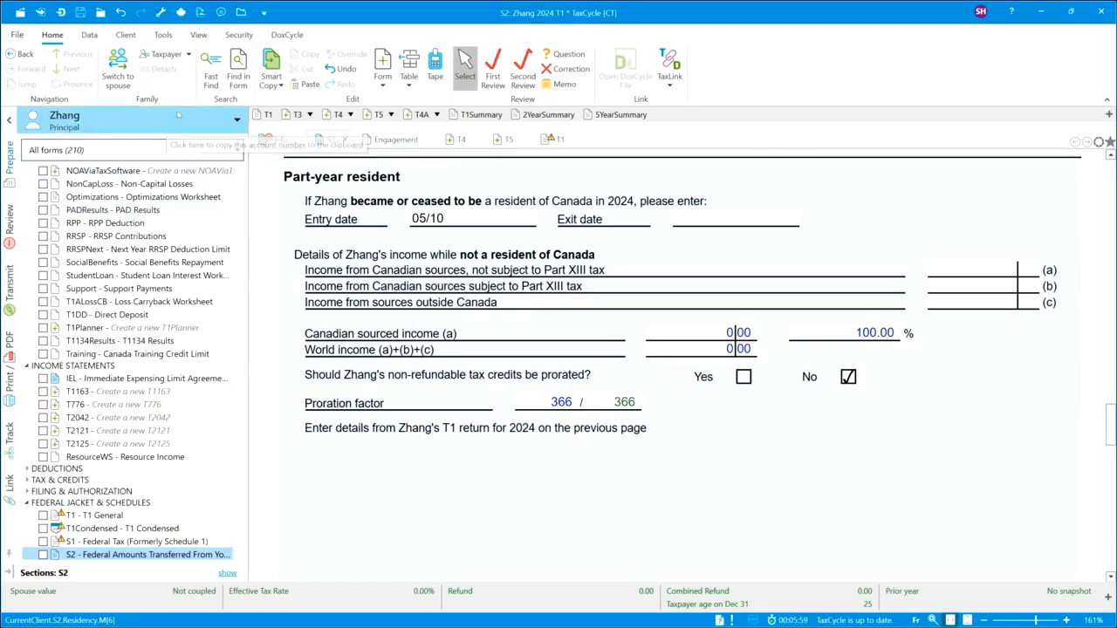
Step: Find and open the Immigrant/Emigrant worksheet for proration requirements
left_click(211, 77)
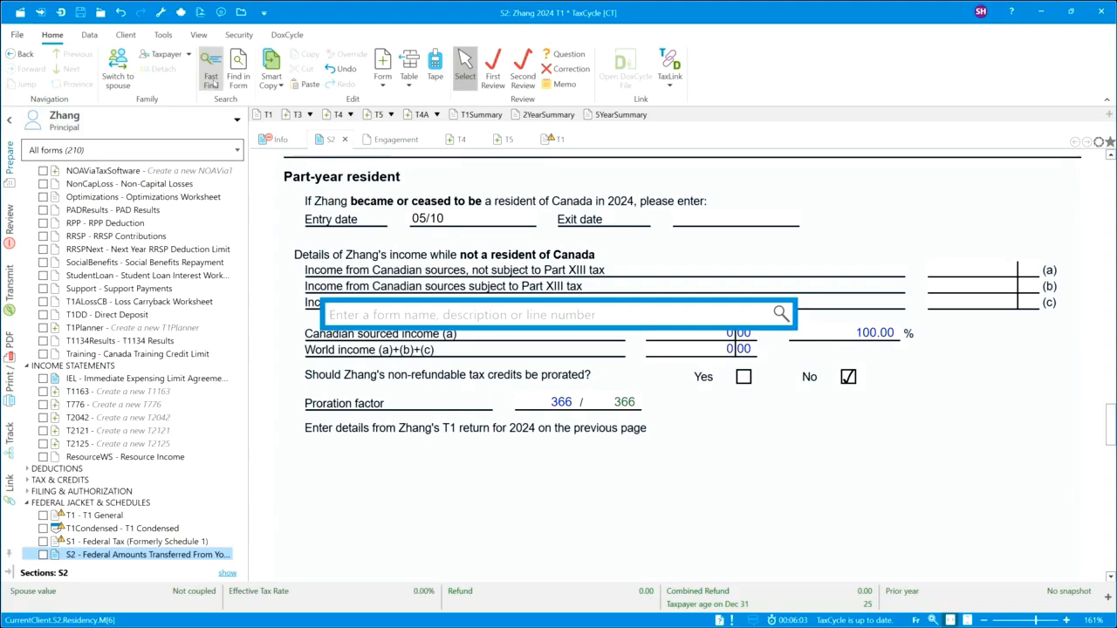
type("imm")
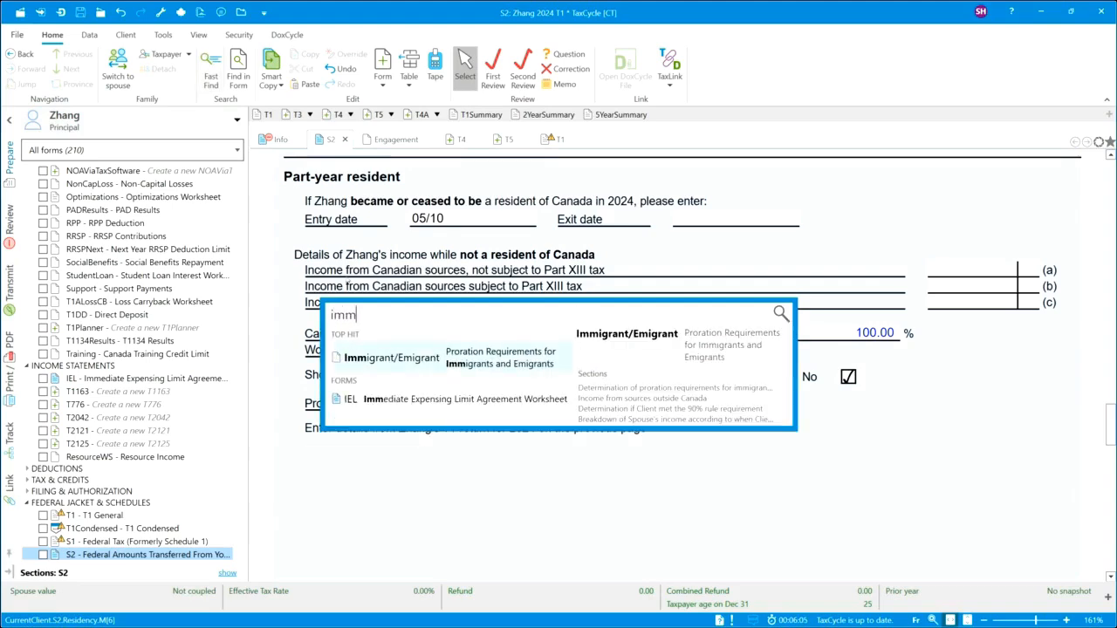
left_click(385, 359)
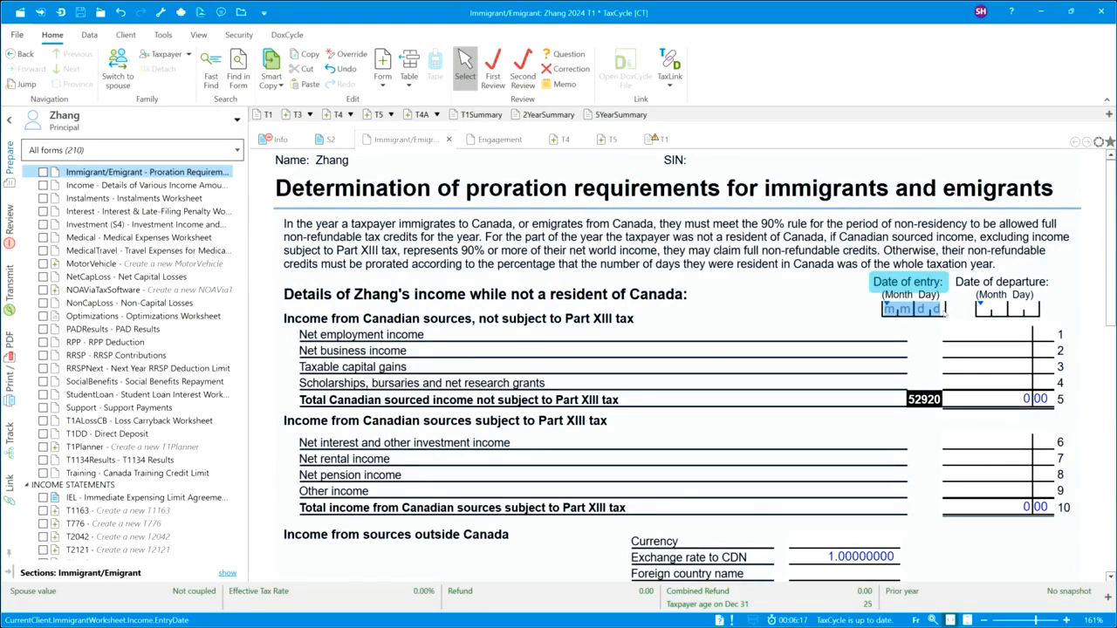
Step: Go to the source of the worksheet's date of entry in the Residency section and set the entry date to 05/12
left_click(905, 313)
double_click(903, 310)
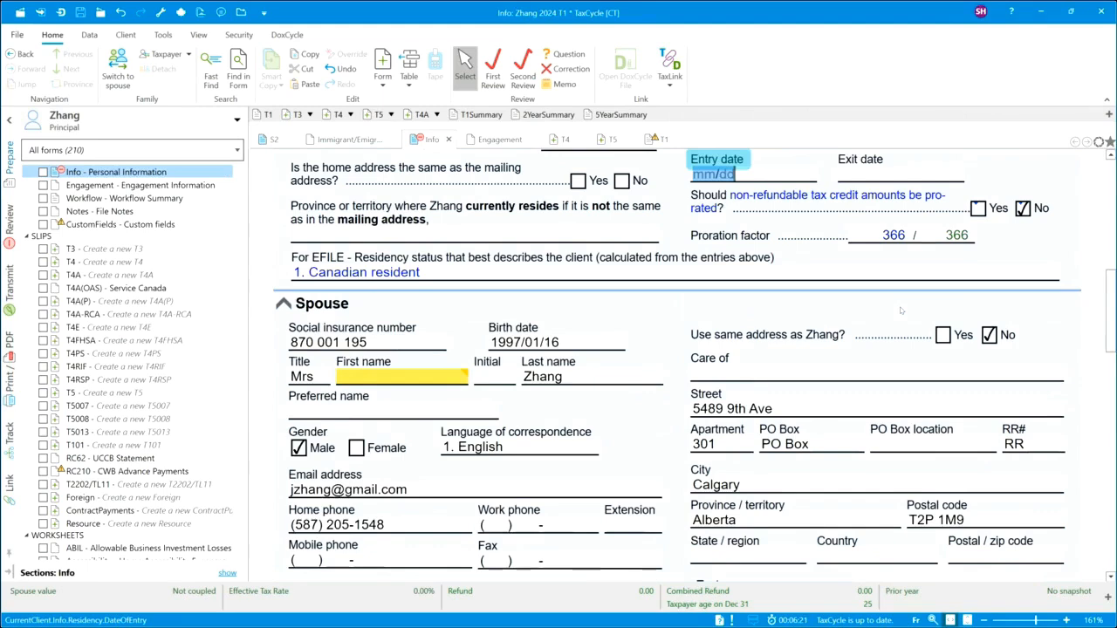
scroll(727, 168, "up", 2)
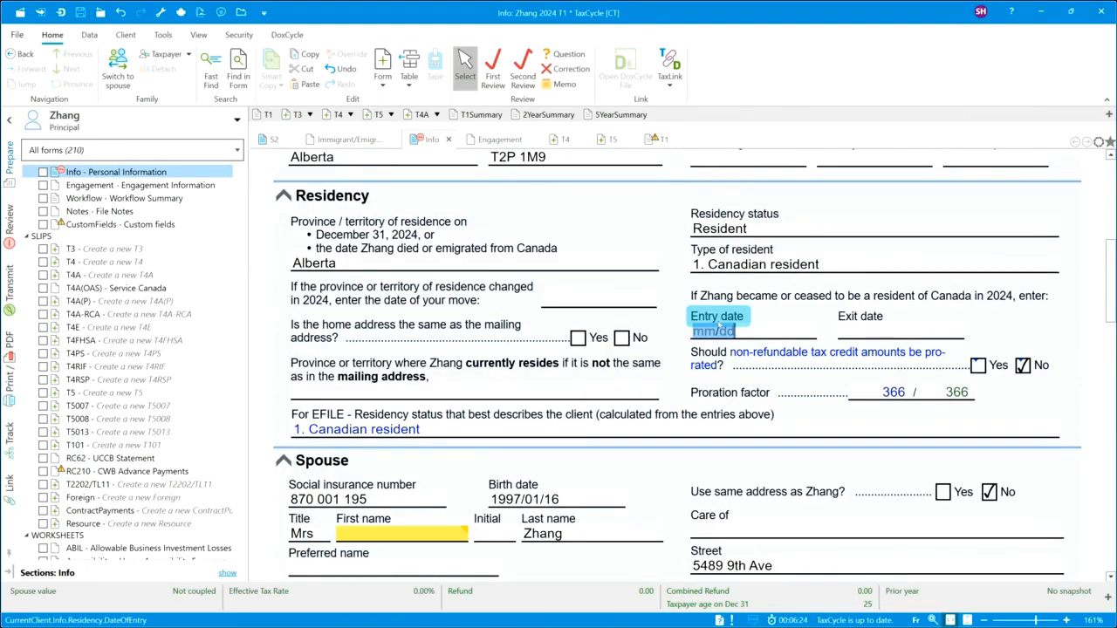
type("05/12")
left_click(815, 372)
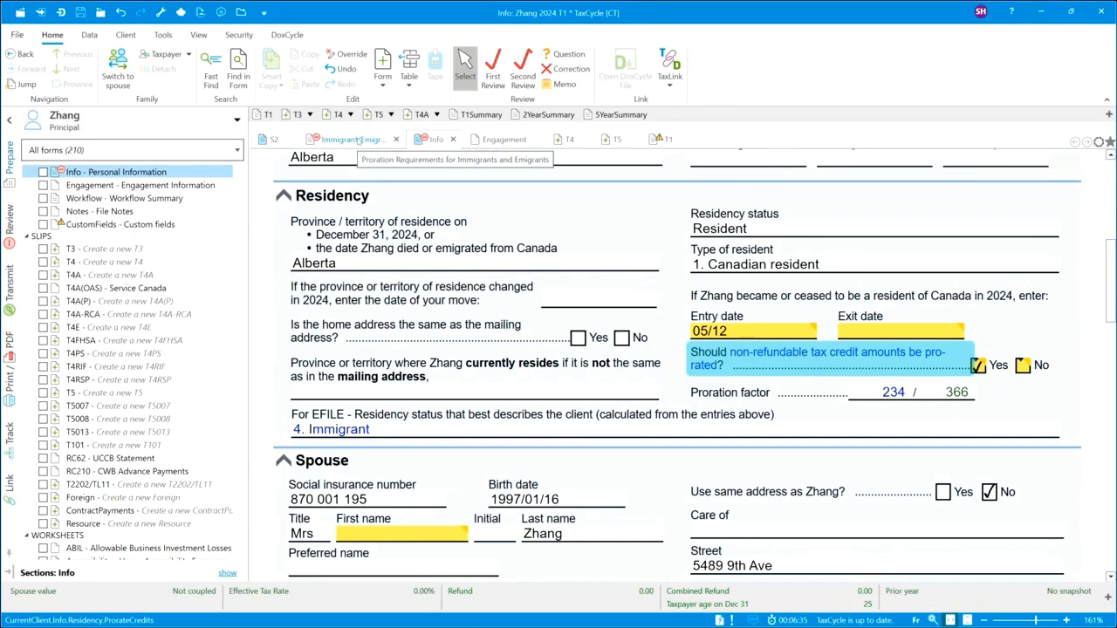
Step: Return to the Immigrant/Emigrant worksheet and examine the income lines for Canadian sources not subject to Part XIII tax
left_click(358, 140)
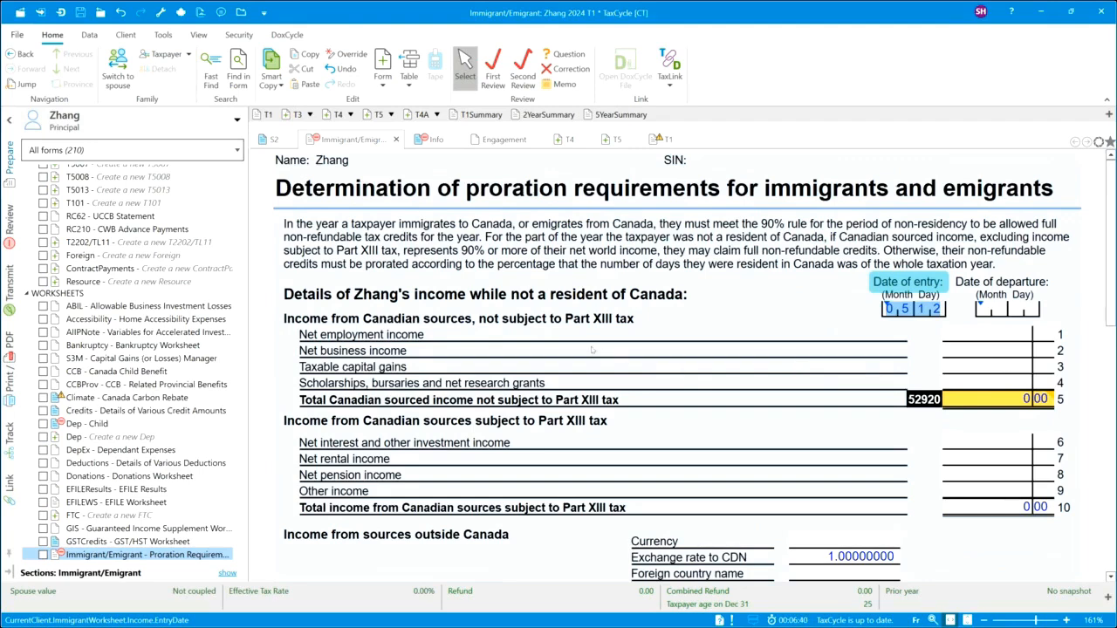
scroll(591, 350, "down", 1)
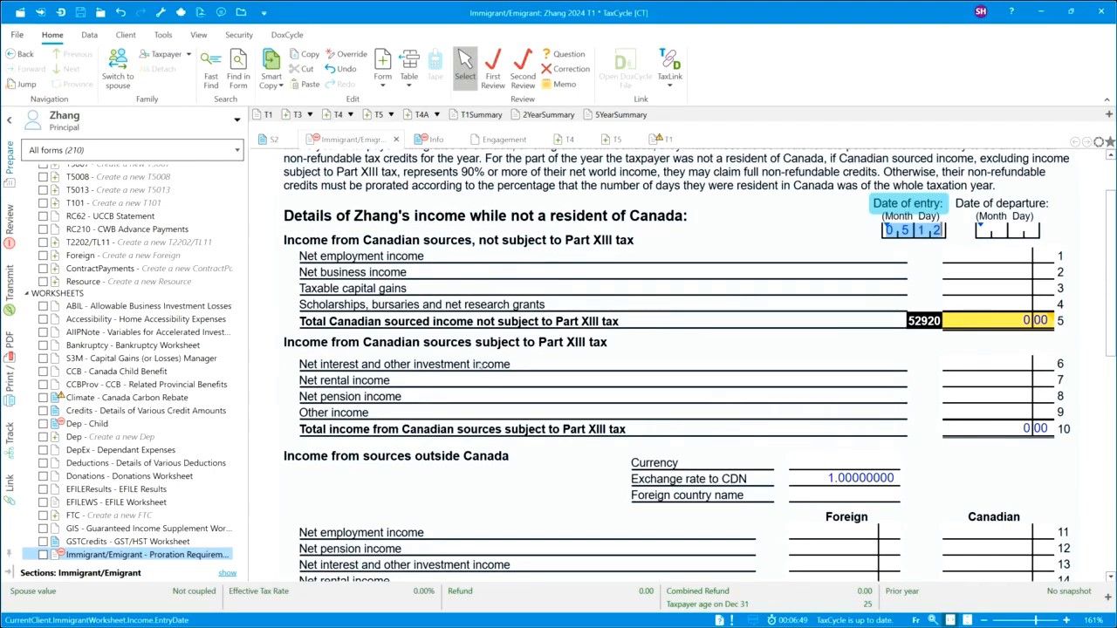
mouse_move(995, 320)
left_click(980, 259)
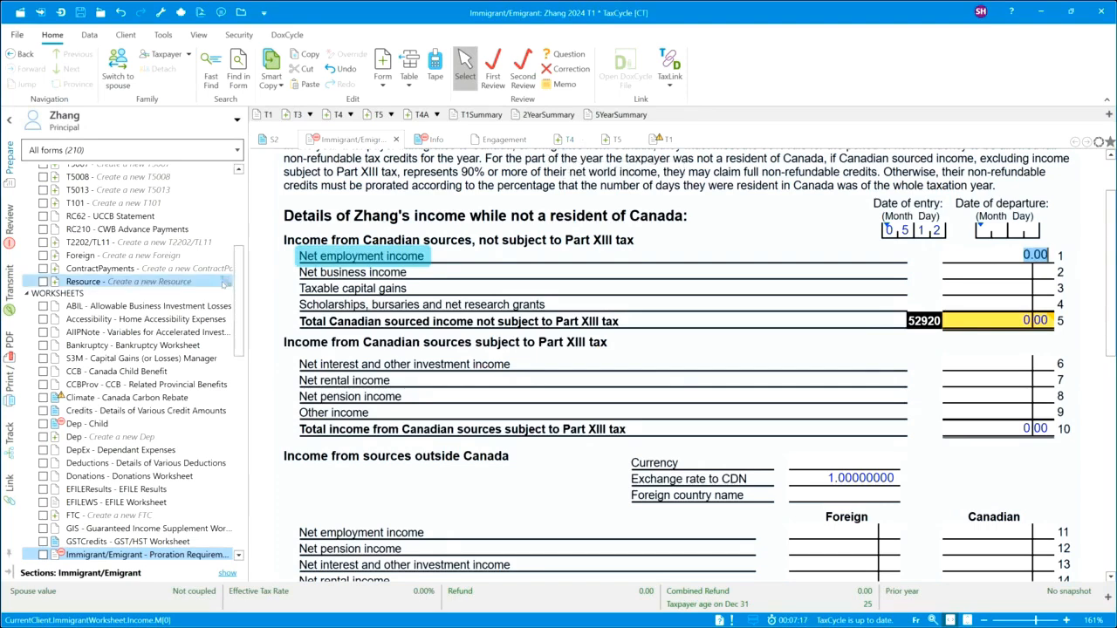
Step: Check the list of family members and review the residency and identification details on the personal information form
scroll(161, 295, "up", 4)
scroll(162, 295, "up", 3)
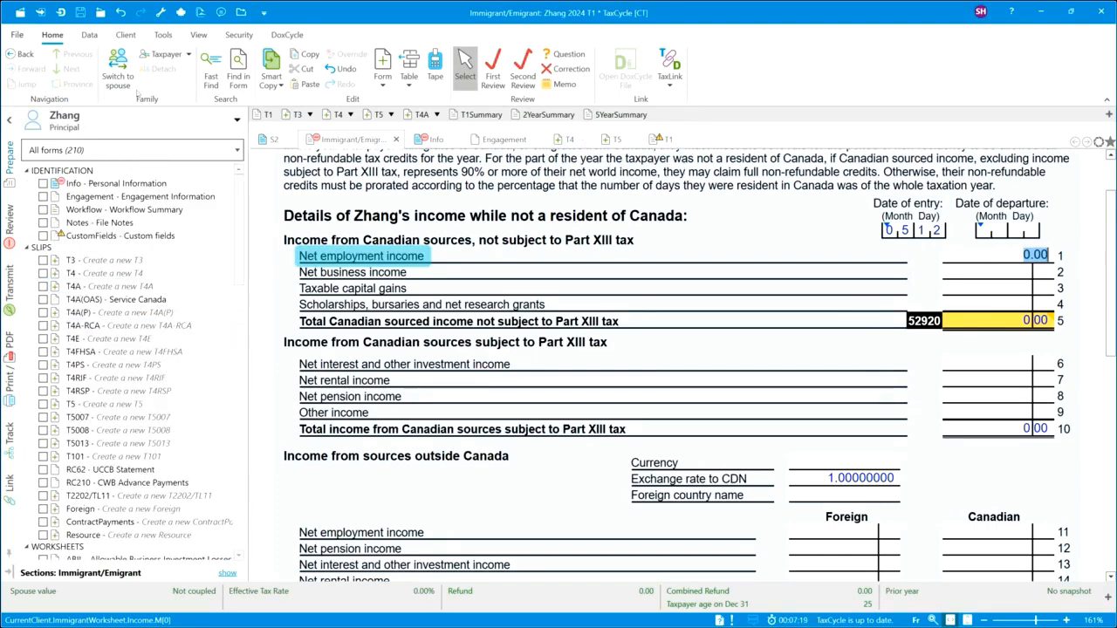
left_click(236, 120)
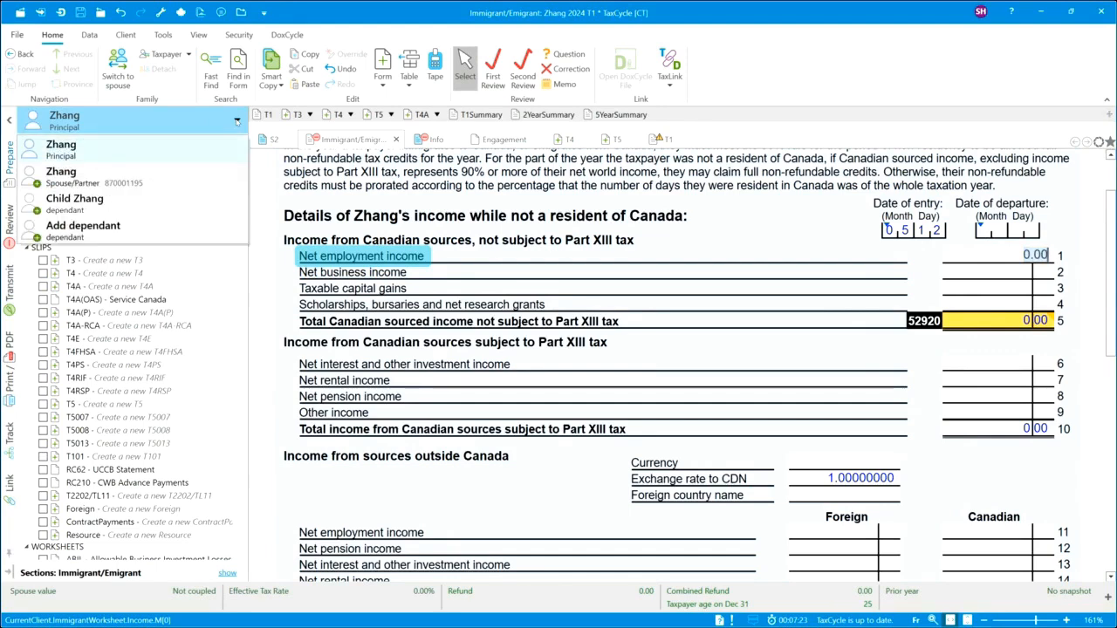
left_click(374, 212)
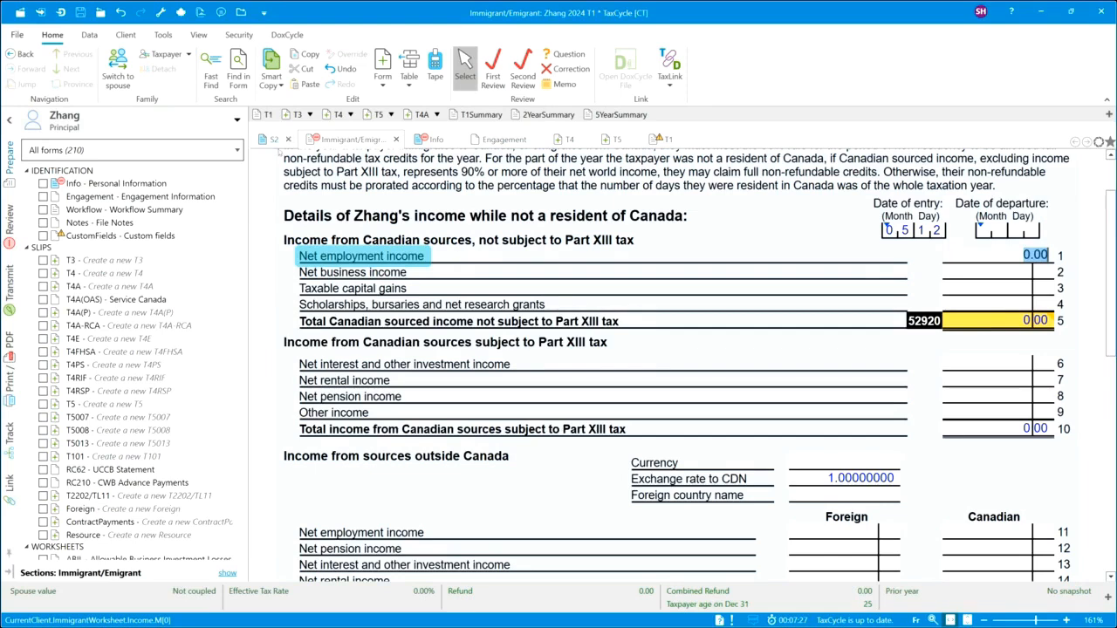
left_click(434, 140)
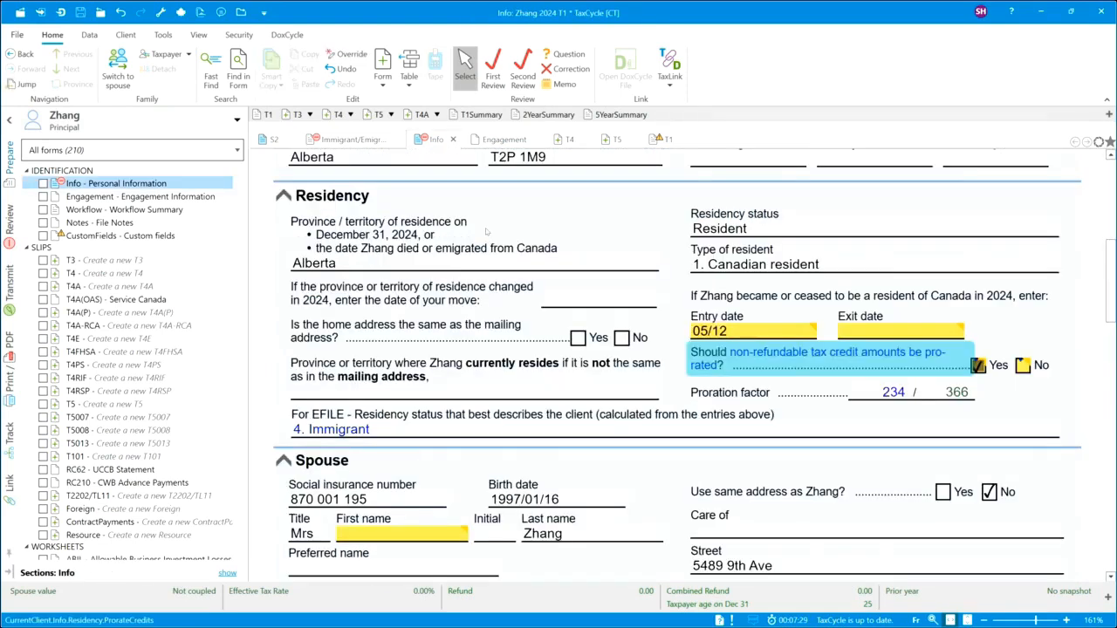
scroll(486, 231, "up", 5)
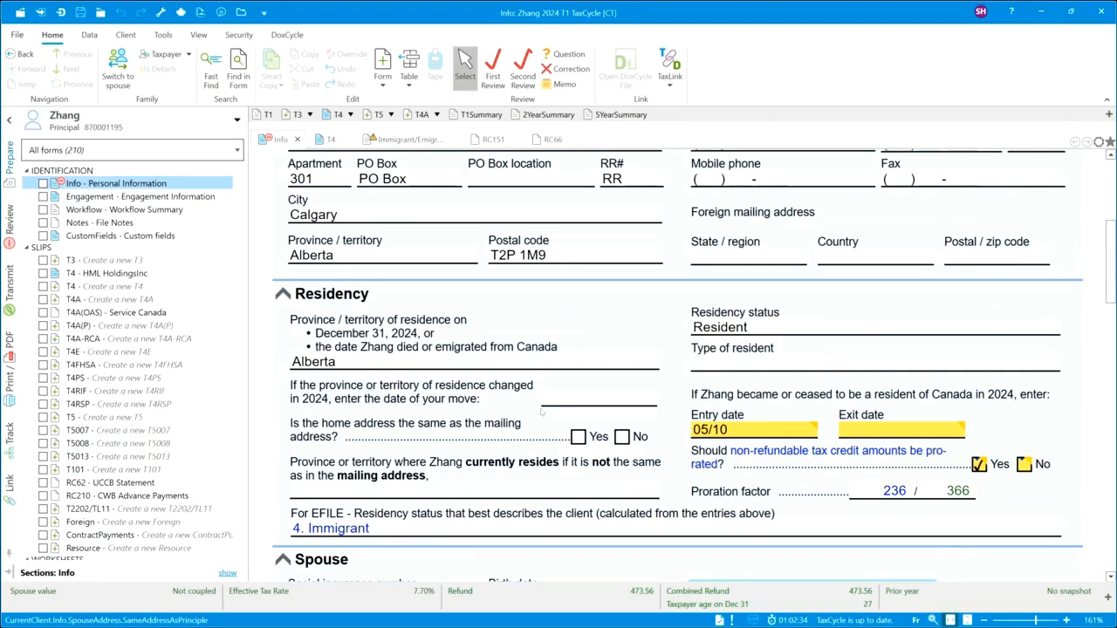
scroll(553, 410, "up", 5)
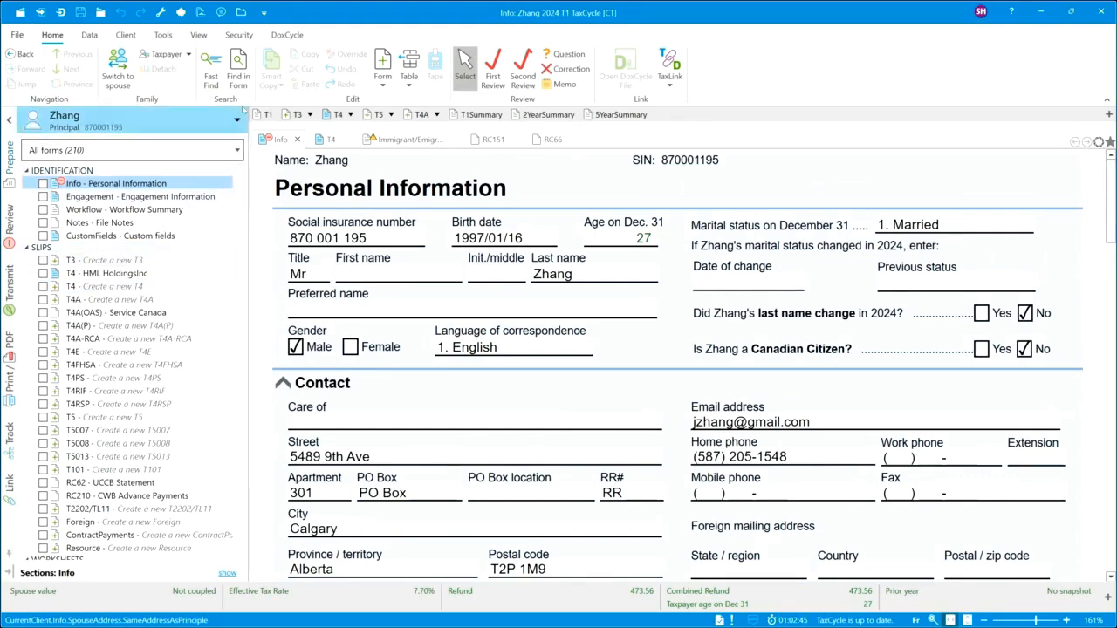
Step: Create a new dependant with the first name child, the family's last name and the relationship Son, and close the dependant form
left_click(210, 79)
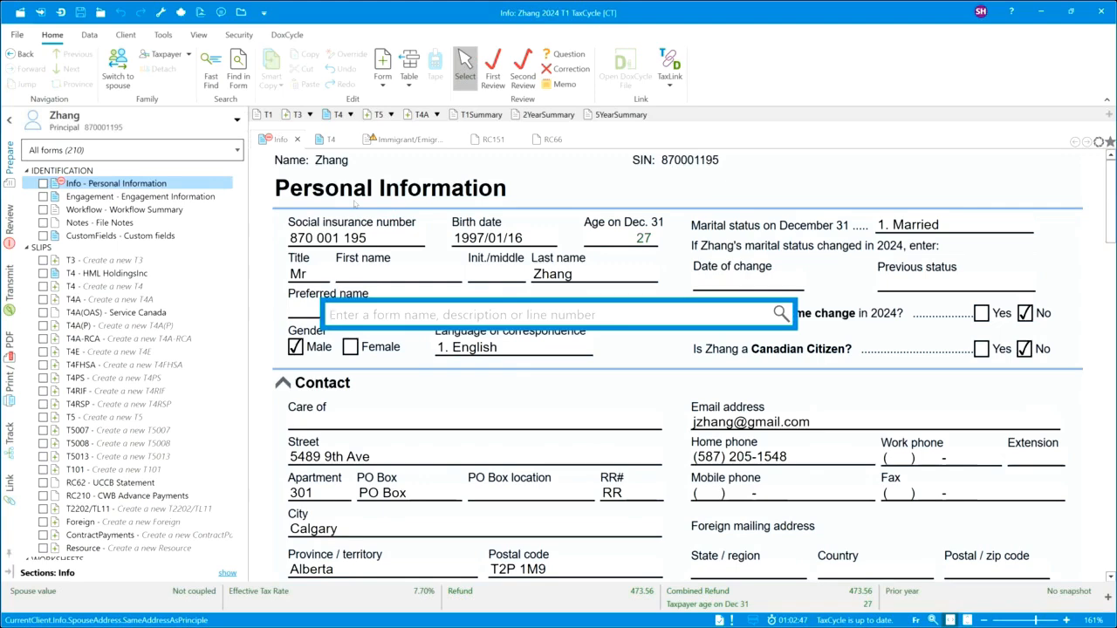
type("dep")
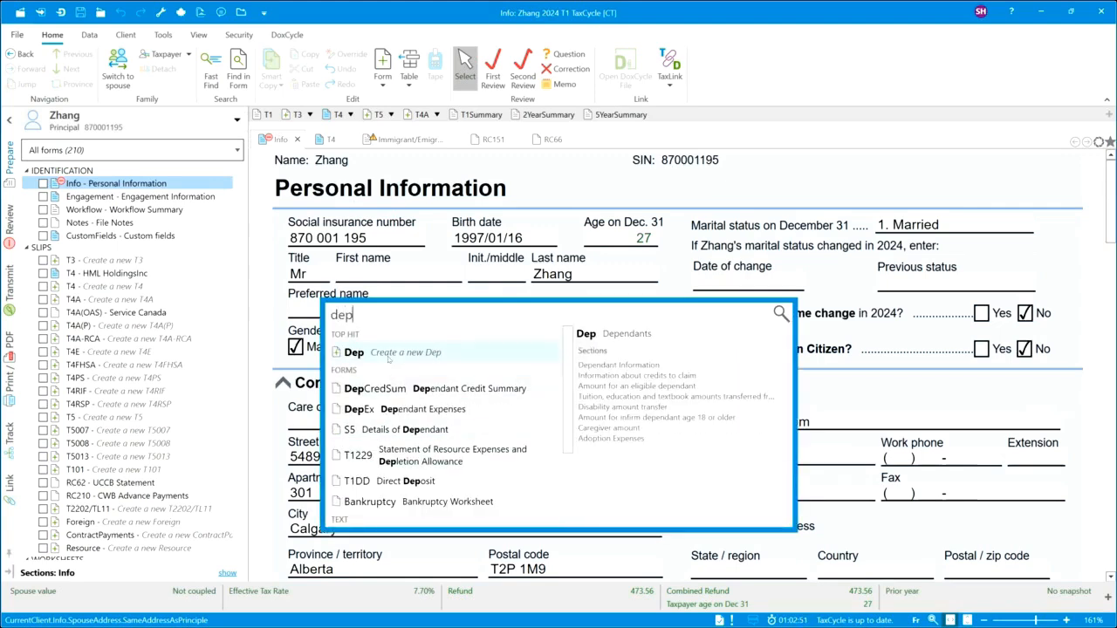
key("Escape")
type("c")
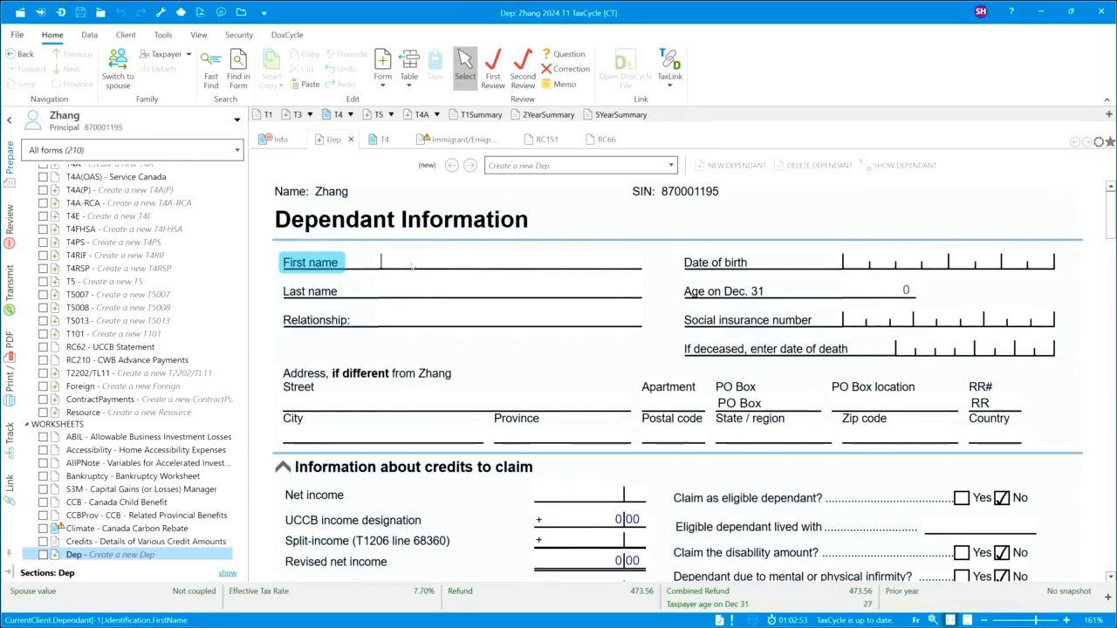
type("hild")
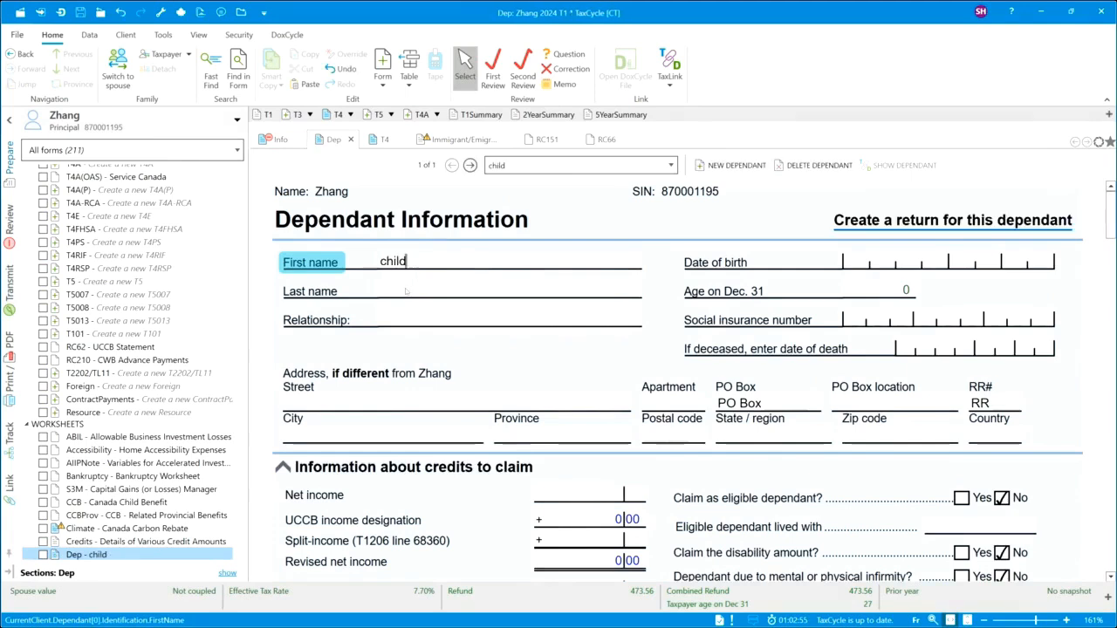
key("Tab")
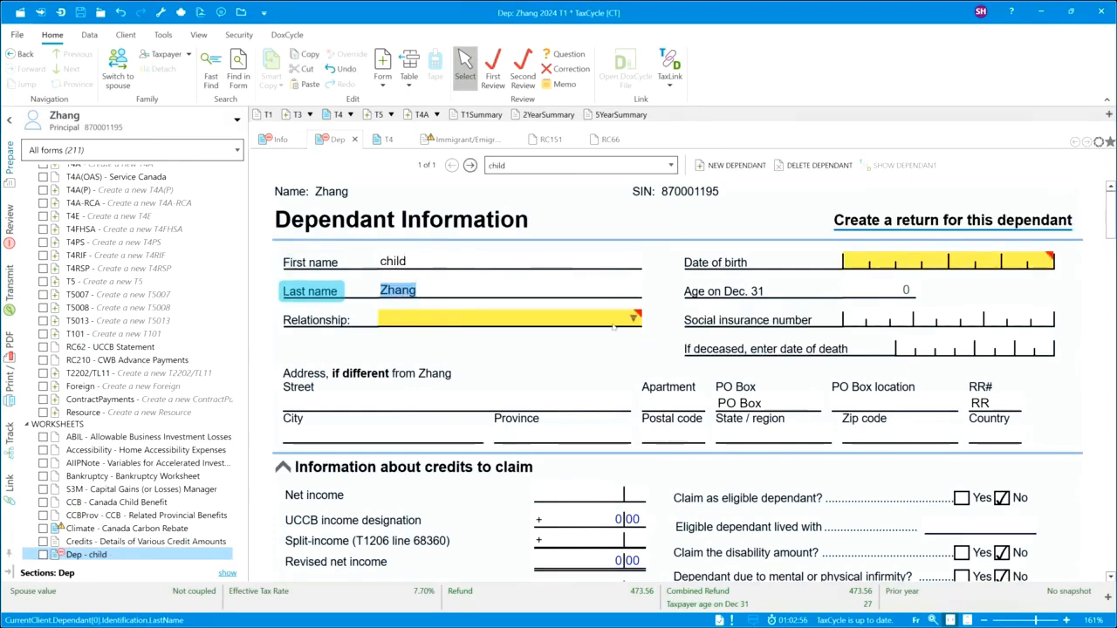
left_click(698, 335)
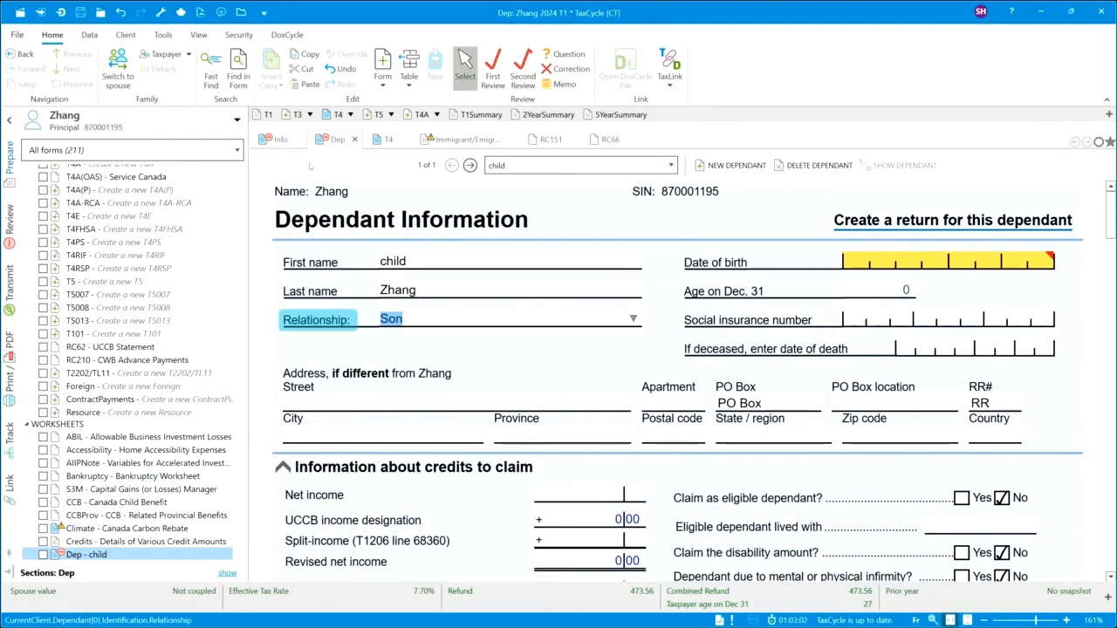
left_click(355, 140)
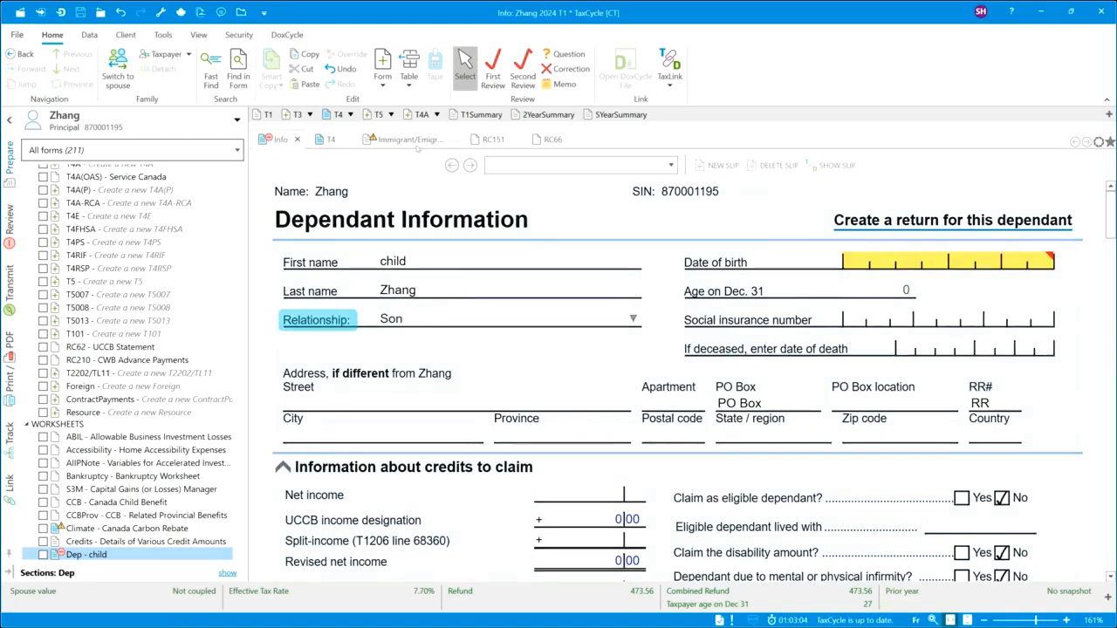
Step: In the Immigrant/Emigrant worksheet, enter 1,000 as net employment income from Canadian sources not subject to Part XIII tax
left_click(414, 140)
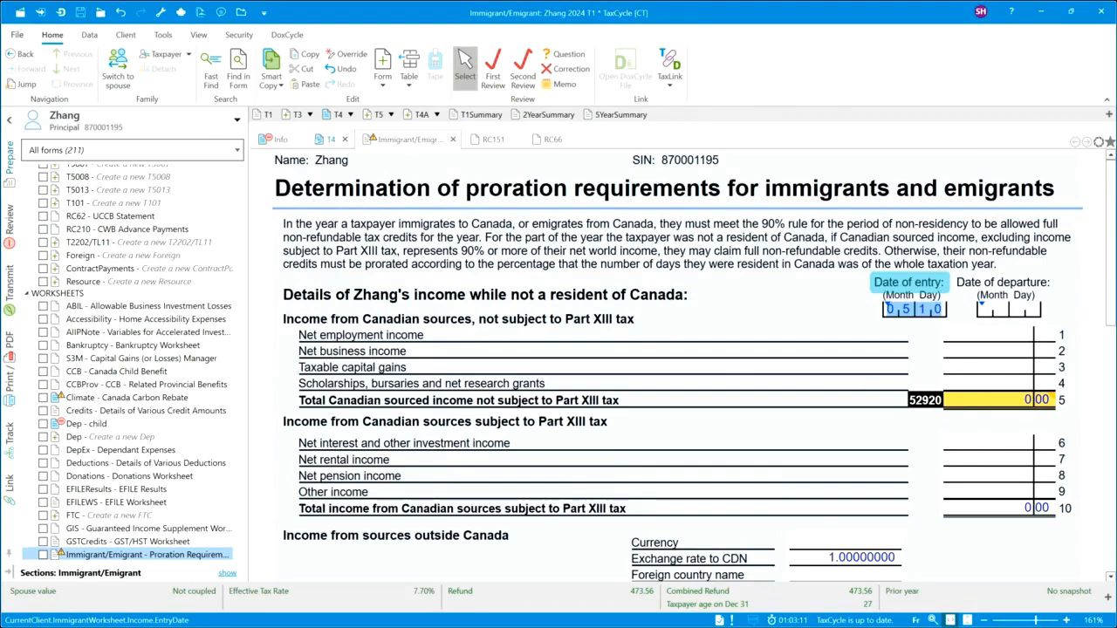
mouse_move(329, 141)
left_click(927, 333)
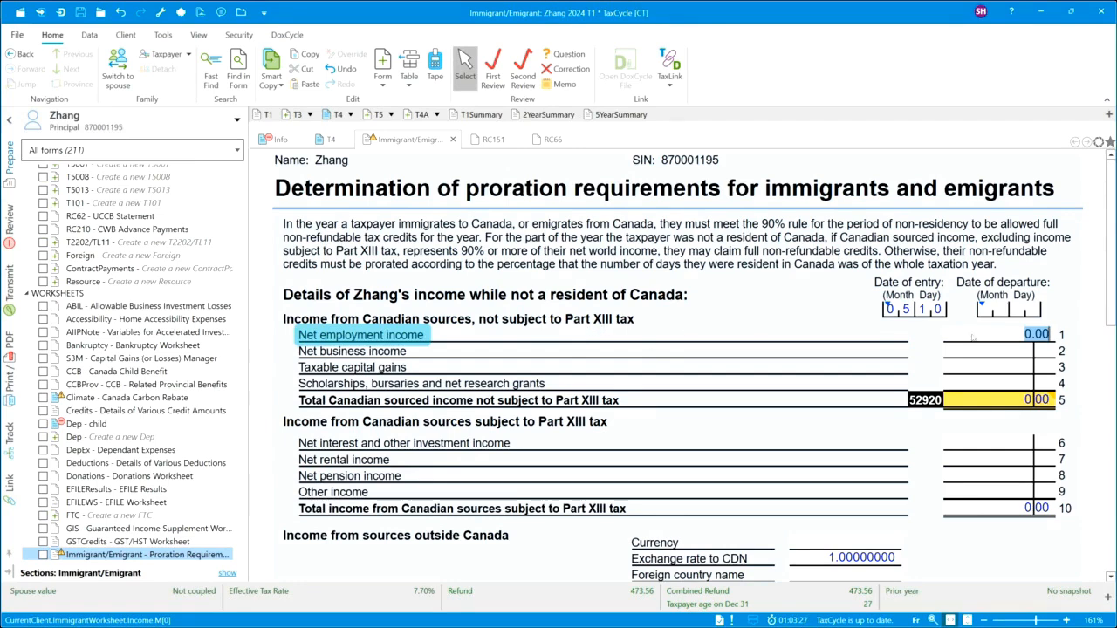
scroll(796, 401, "down", 5)
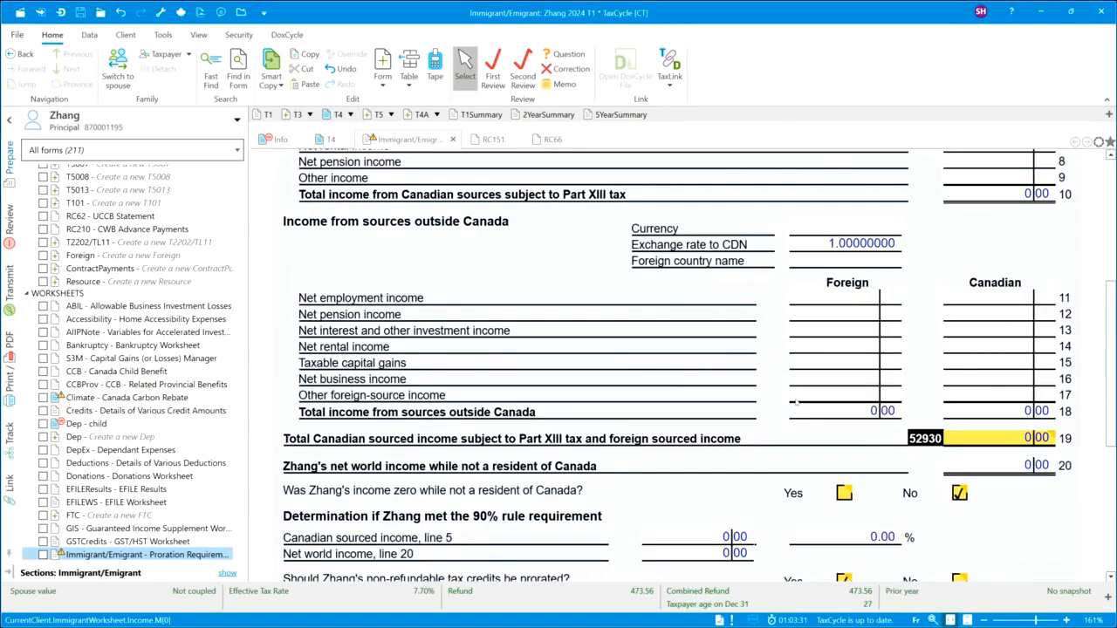
scroll(796, 402, "up", 4)
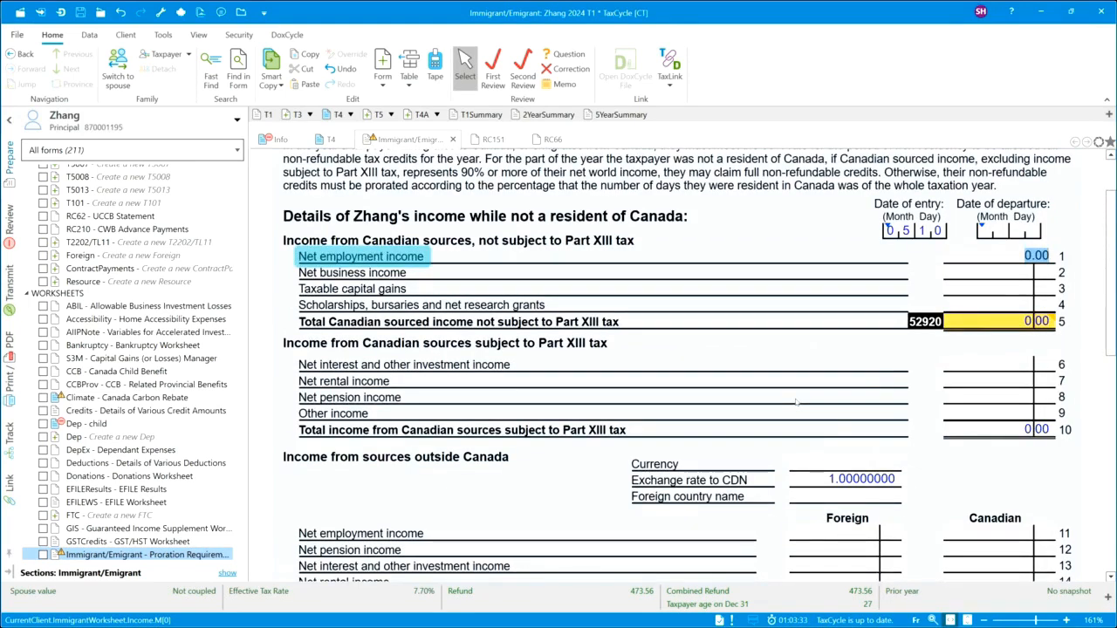
type("1000")
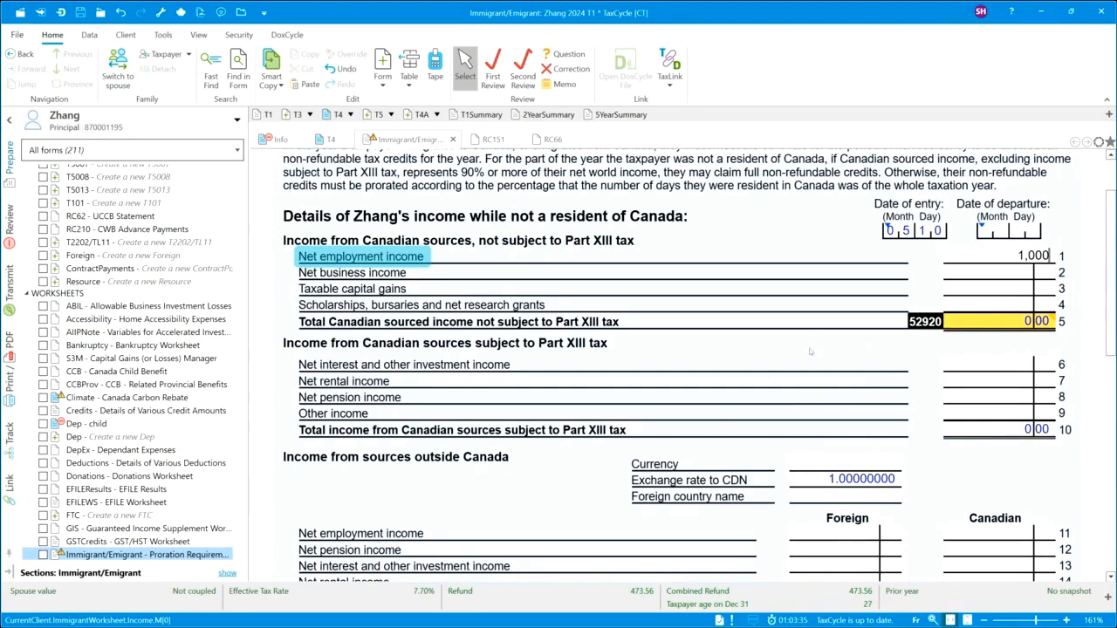
key("Tab")
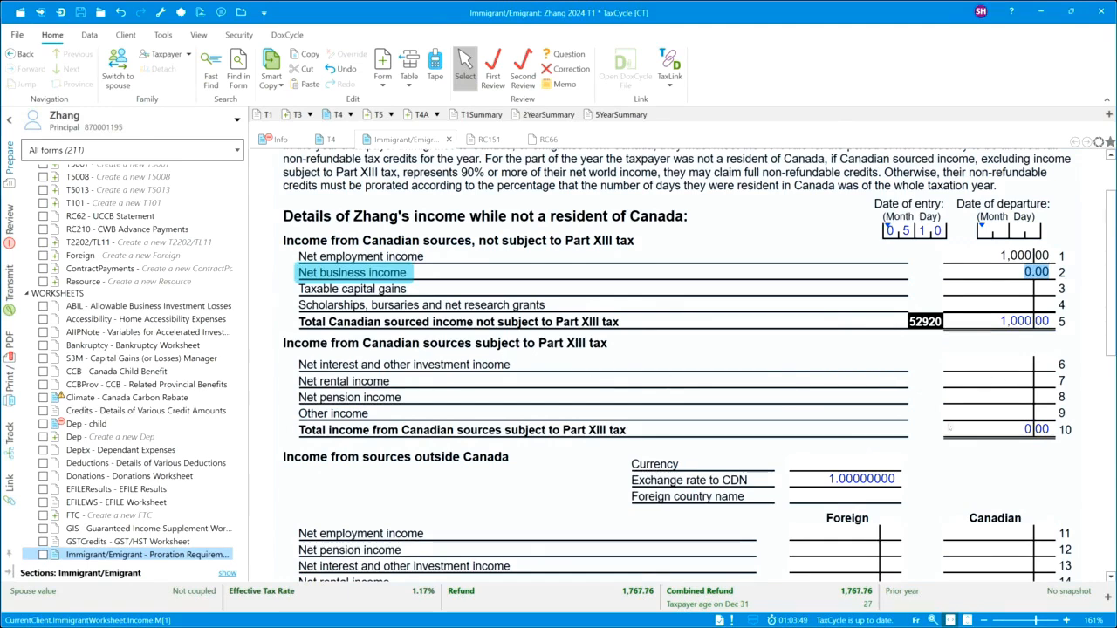
scroll(843, 401, "down", 4)
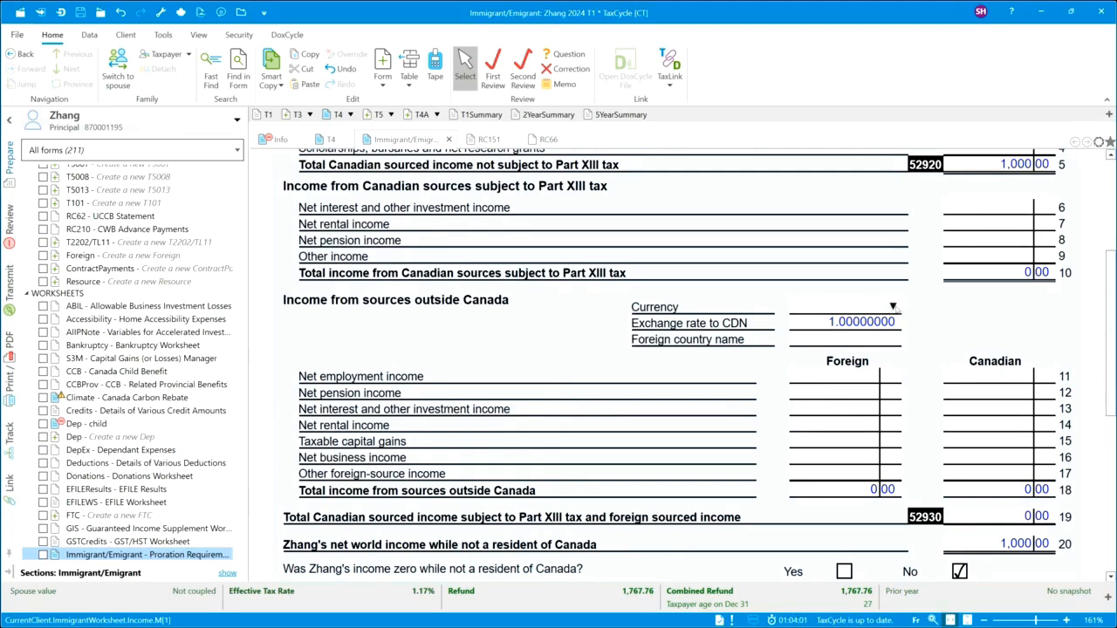
Step: For the income from sources outside Canada, set the currency to CNY and the foreign country name to China
left_click(893, 307)
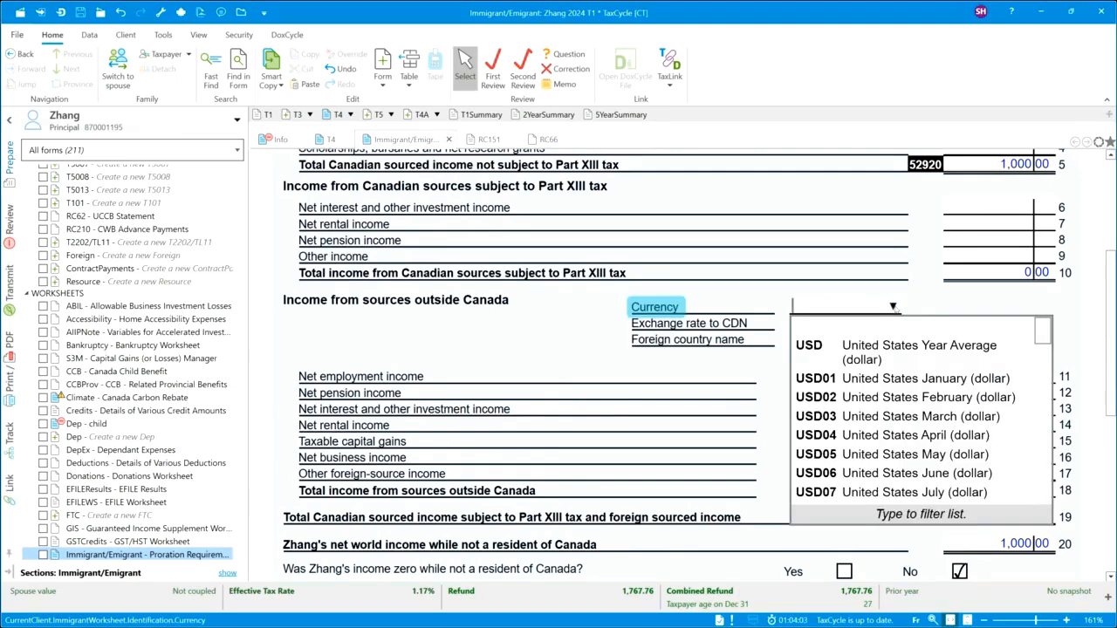
type("c")
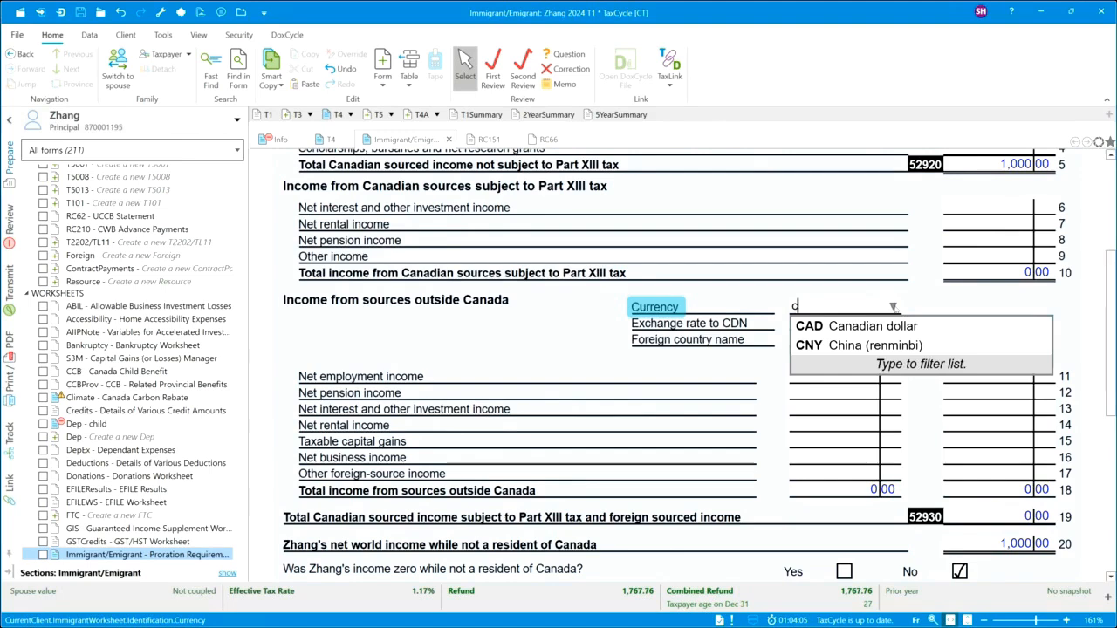
left_click(864, 347)
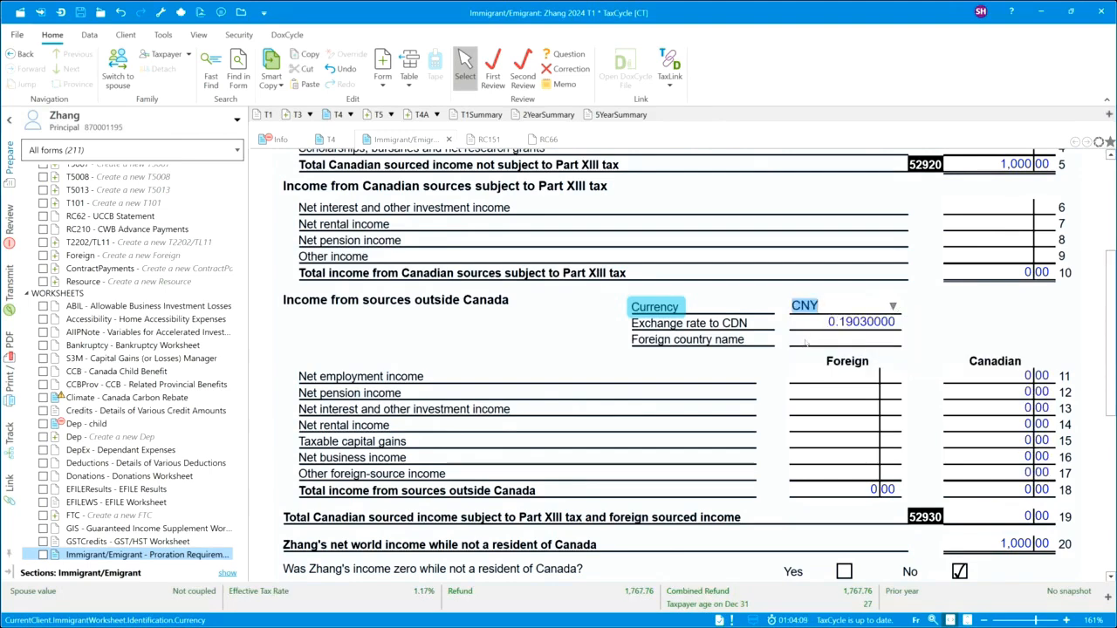
left_click(805, 343)
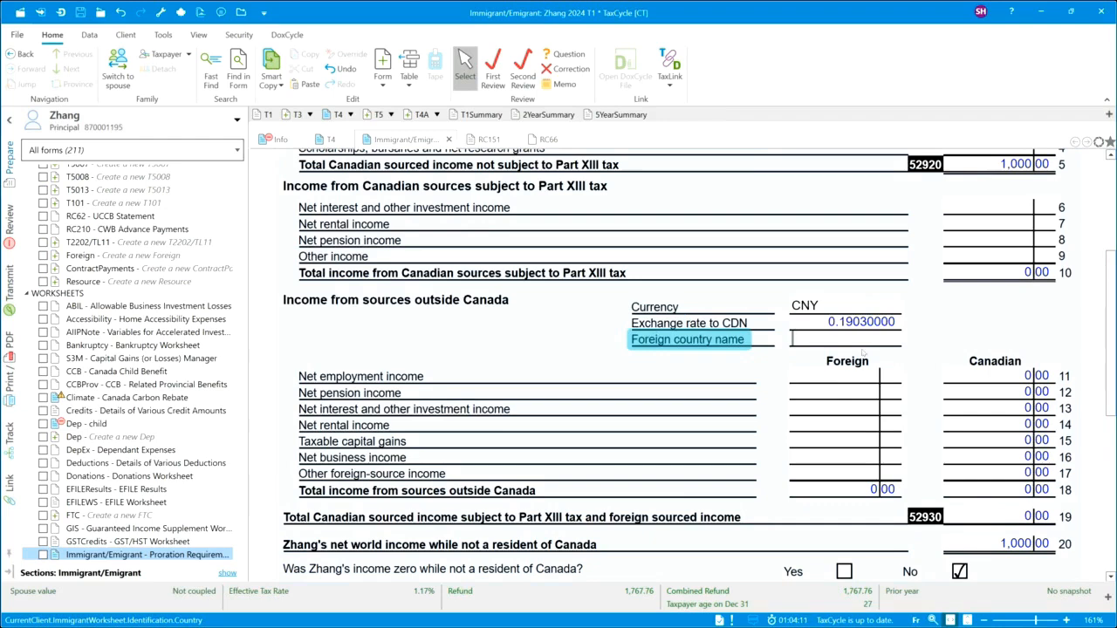
type("China")
key("Tab")
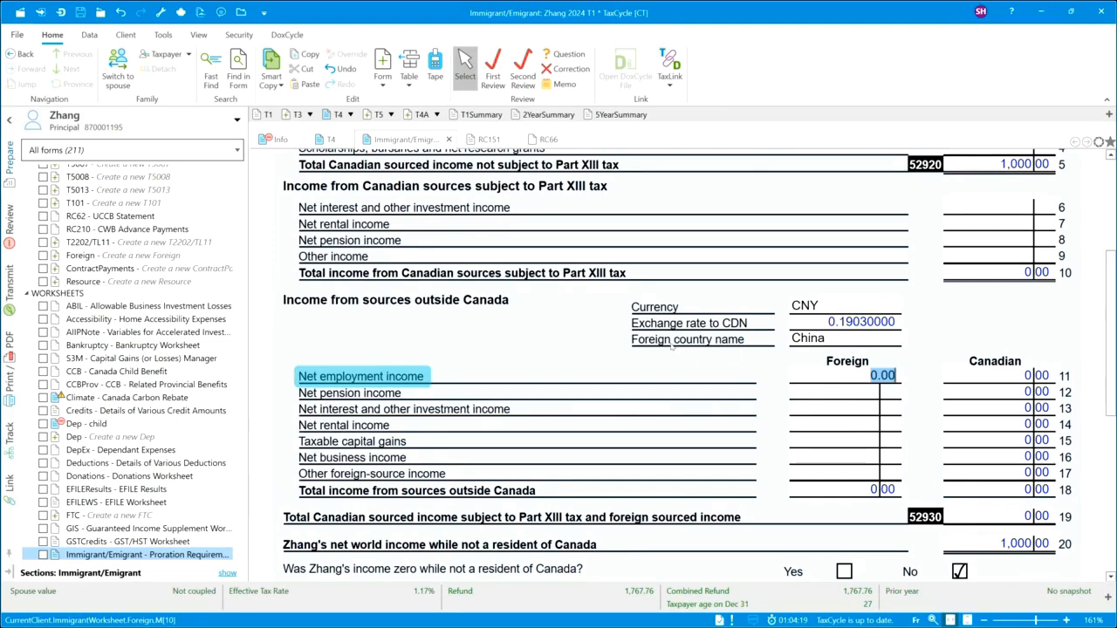
Step: Enter 25,000 as the foreign net employment income from sources outside Canada
type("1")
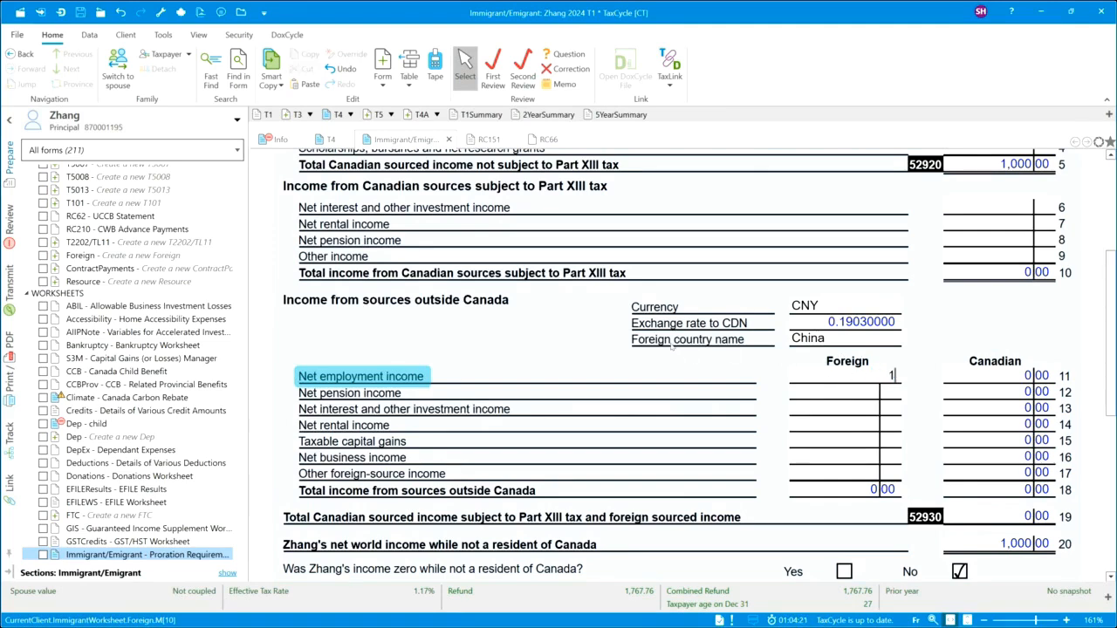
type("250000")
key("Tab")
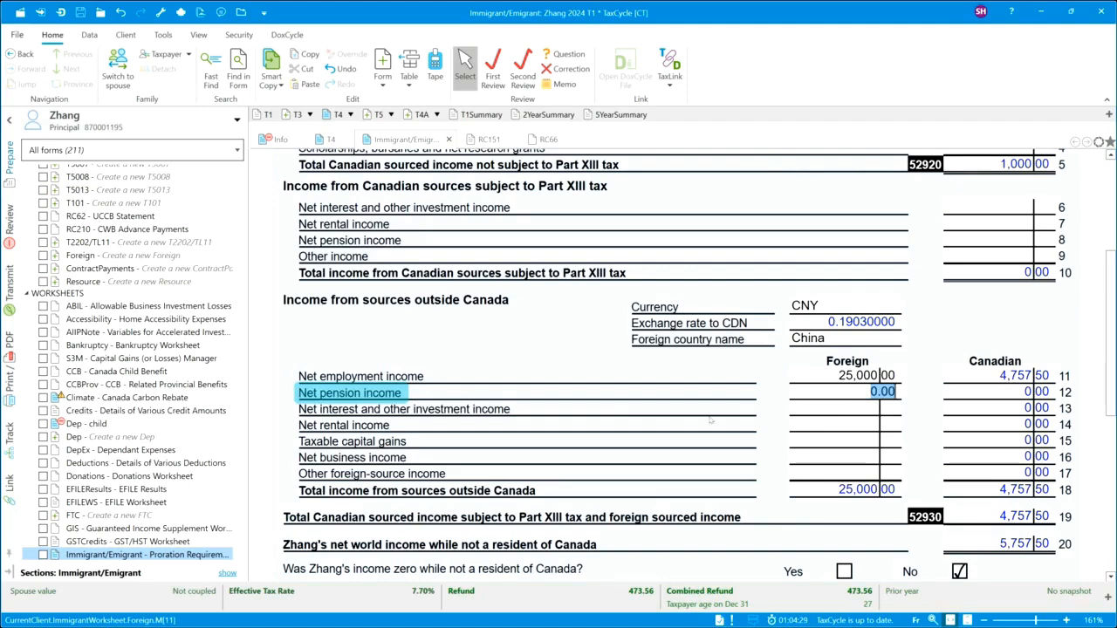
Step: Examine the worksheet's net world income, 90% rule determination and proration factor, and compare them with the income lines above
scroll(702, 510, "down", 3)
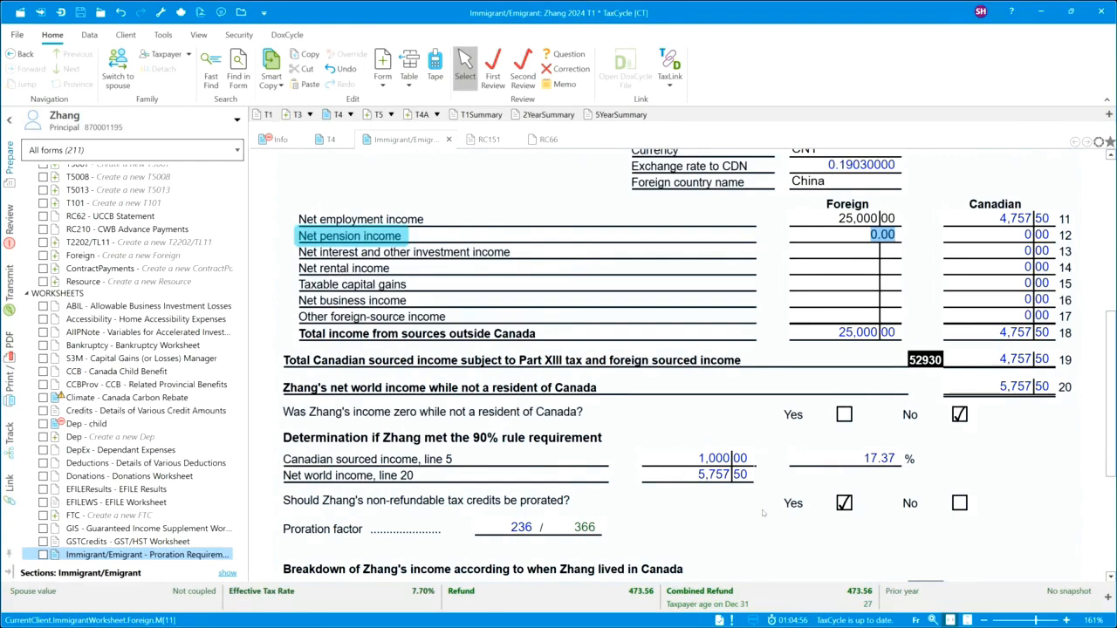
scroll(765, 514, "down", 3)
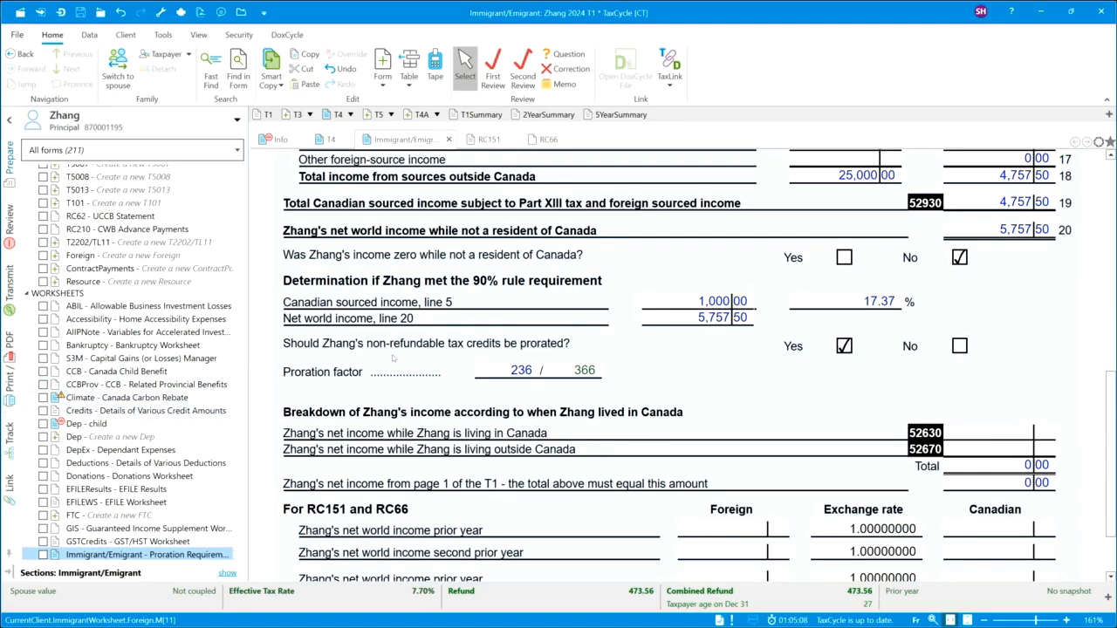
scroll(393, 358, "up", 1)
scroll(394, 360, "up", 1)
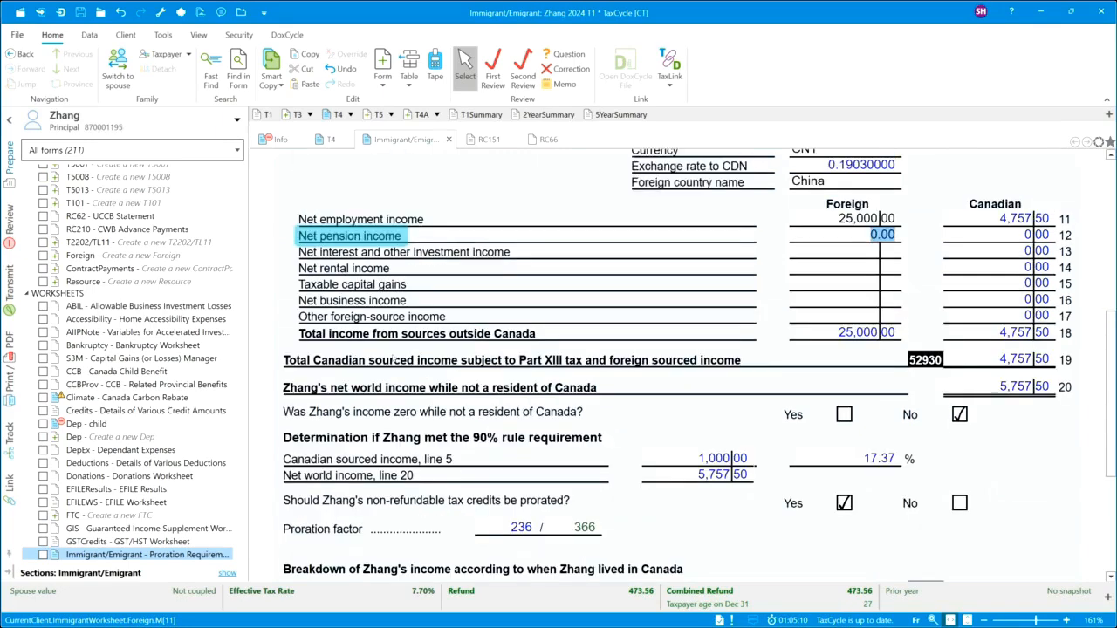
scroll(395, 360, "up", 3)
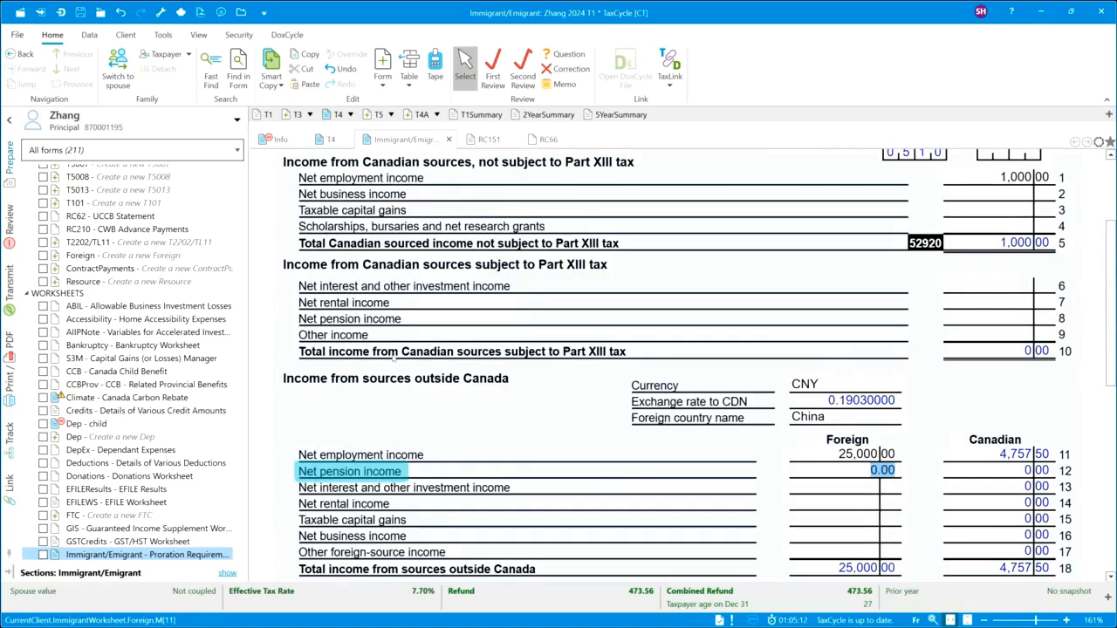
scroll(394, 356, "up", 2)
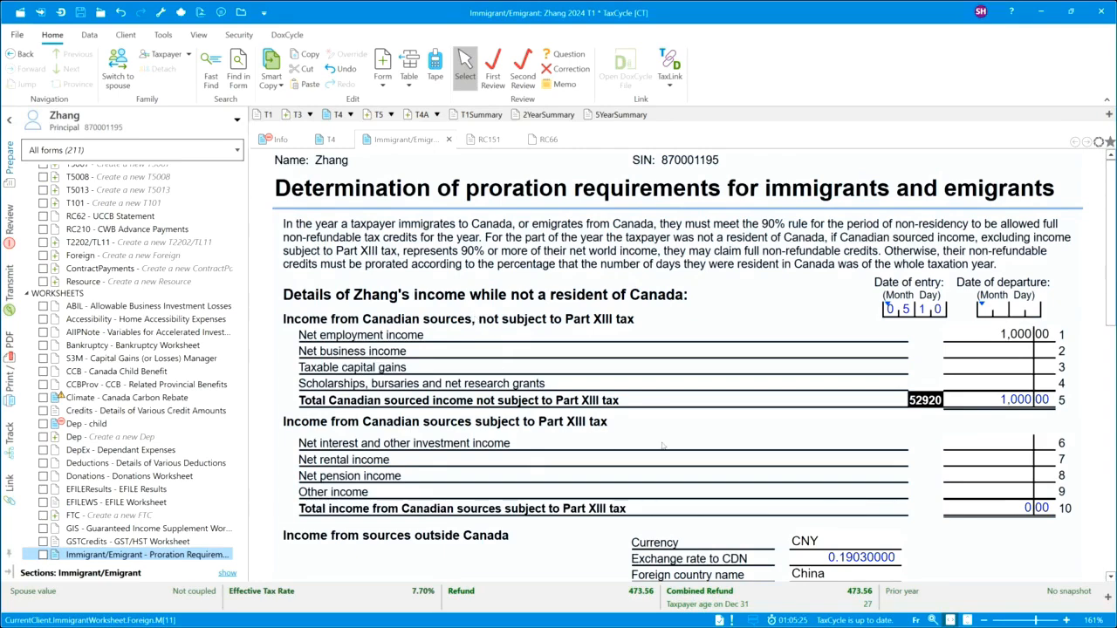
Step: Go to the RC151 and RC66 section of the worksheet and select the foreign amount for the taxpayer's prior-year net world income
key("Tab")
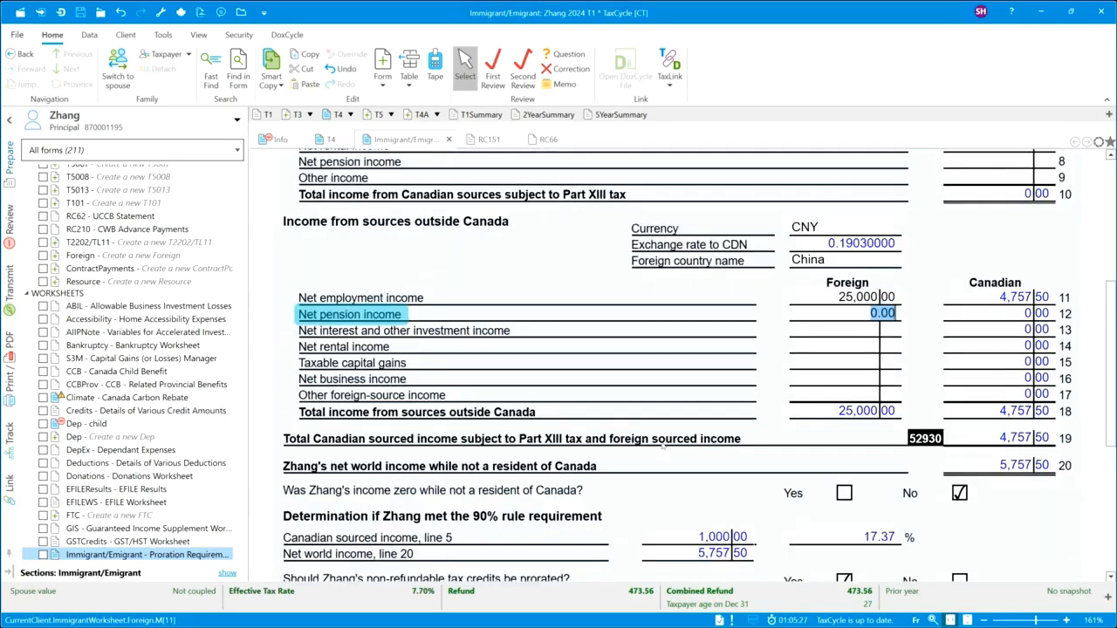
scroll(662, 445, "down", 2)
scroll(662, 445, "down", 4)
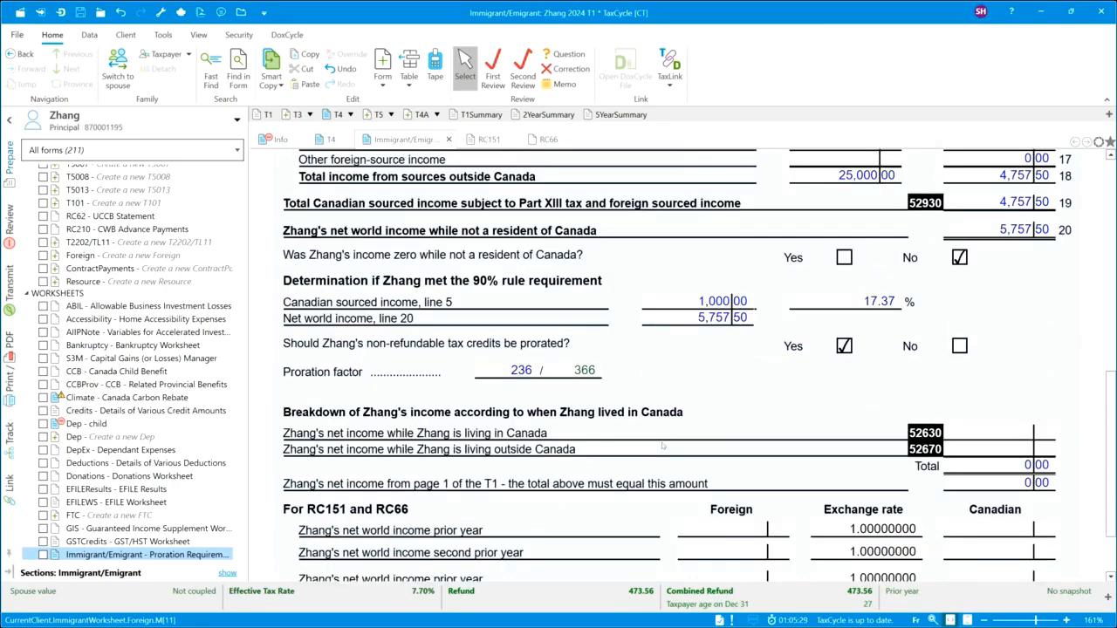
scroll(662, 445, "down", 2)
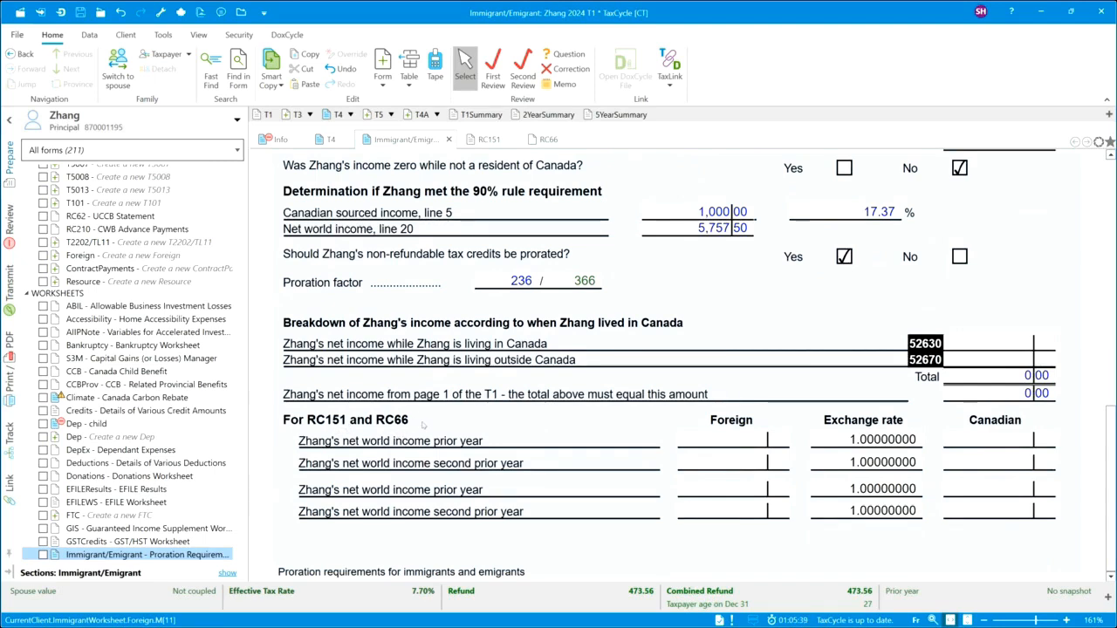
left_click(727, 443)
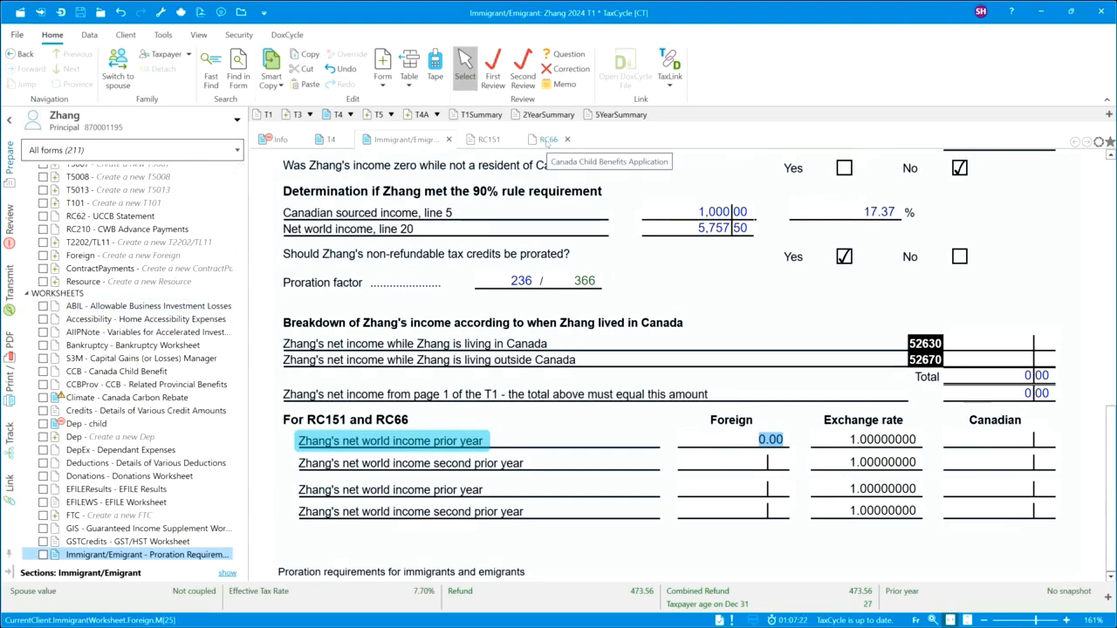
Step: Open the RC66 Canada Child Benefit application and review its eligibility notes, personal information and address sections
left_click(548, 139)
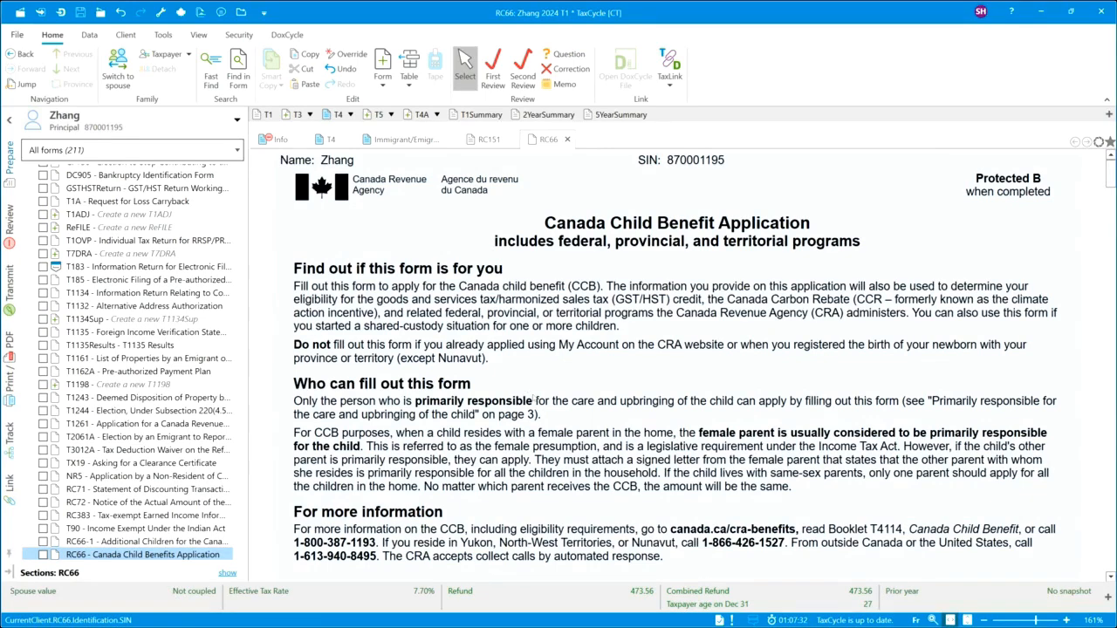
scroll(543, 417, "down", 4)
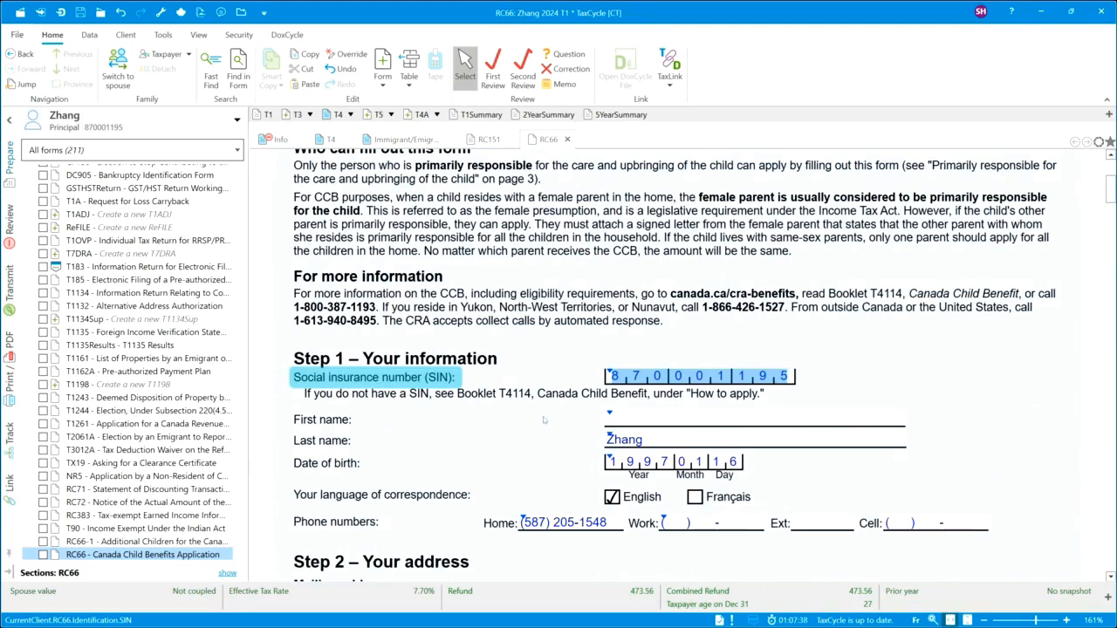
scroll(543, 416, "down", 4)
scroll(543, 420, "down", 1)
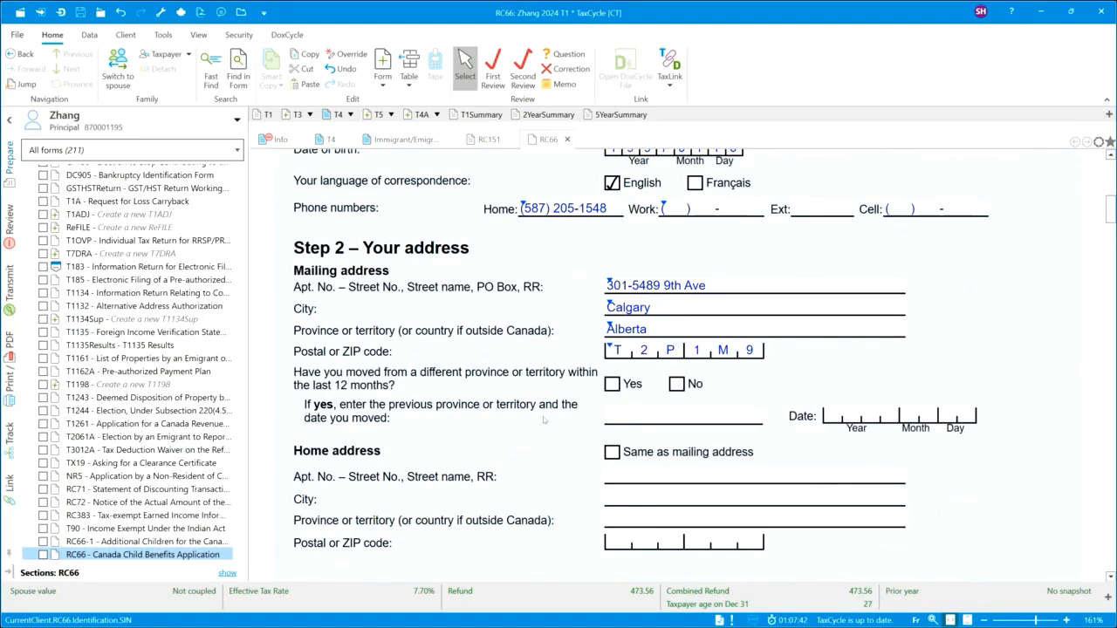
scroll(543, 419, "down", 1)
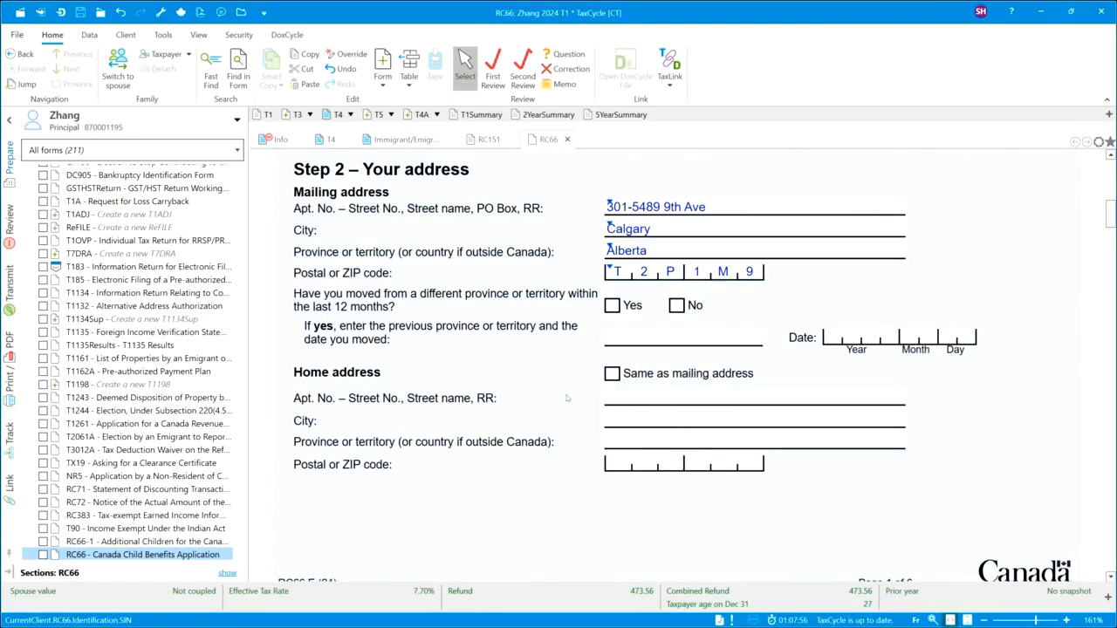
Step: Switch to the RC151 GST/HST credit application and review it from the pre-residency income section back to the personal information and mailing address
left_click(485, 139)
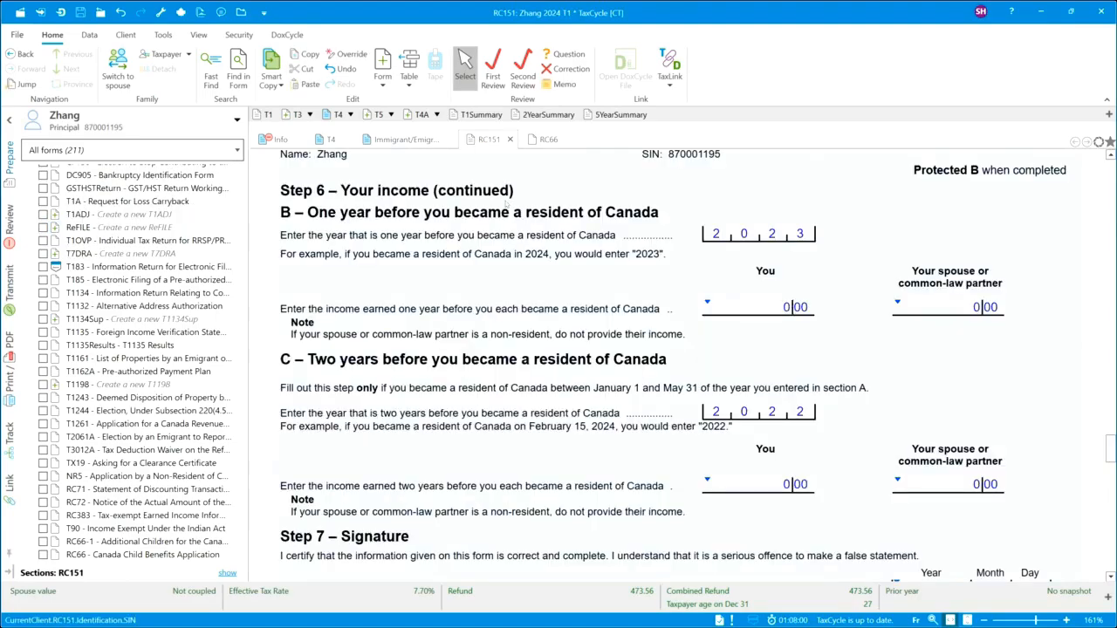
scroll(544, 323, "up", 15)
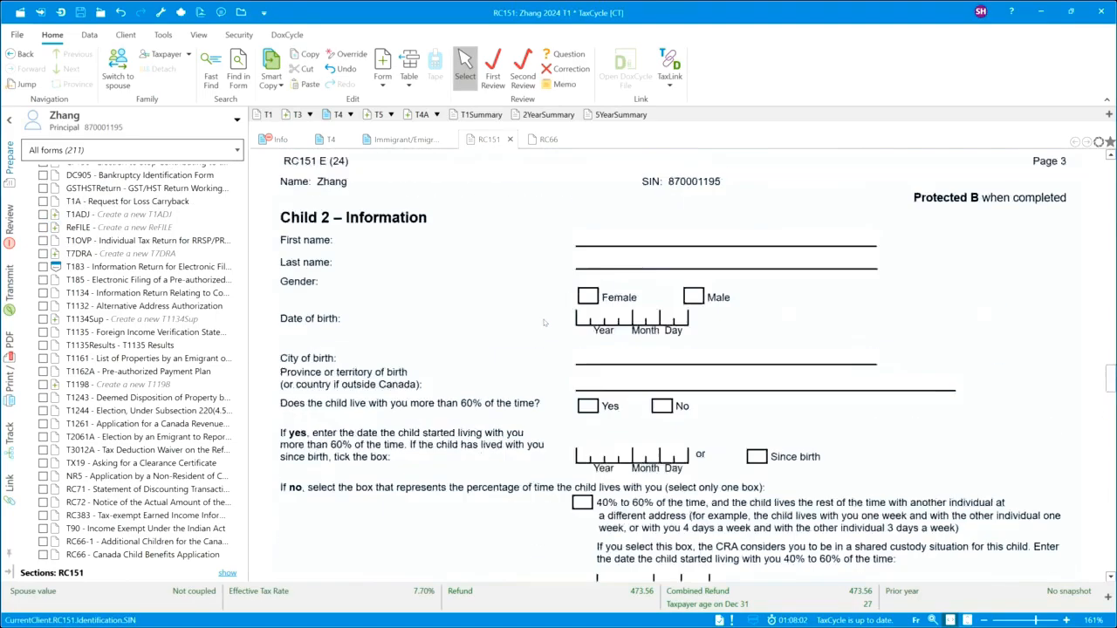
scroll(544, 323, "up", 15)
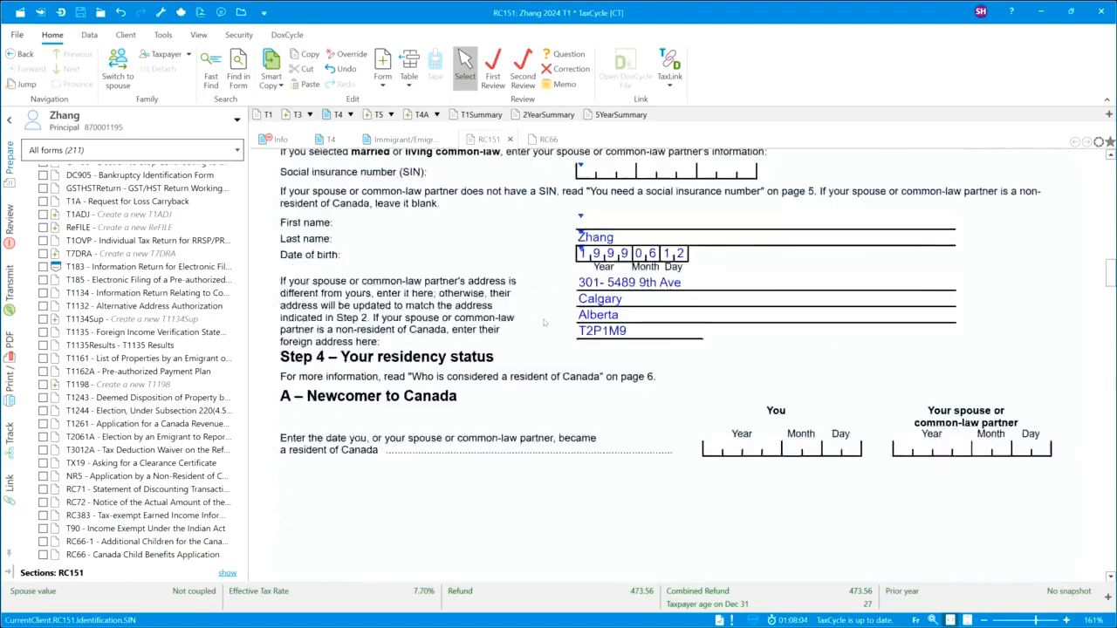
scroll(544, 323, "up", 10)
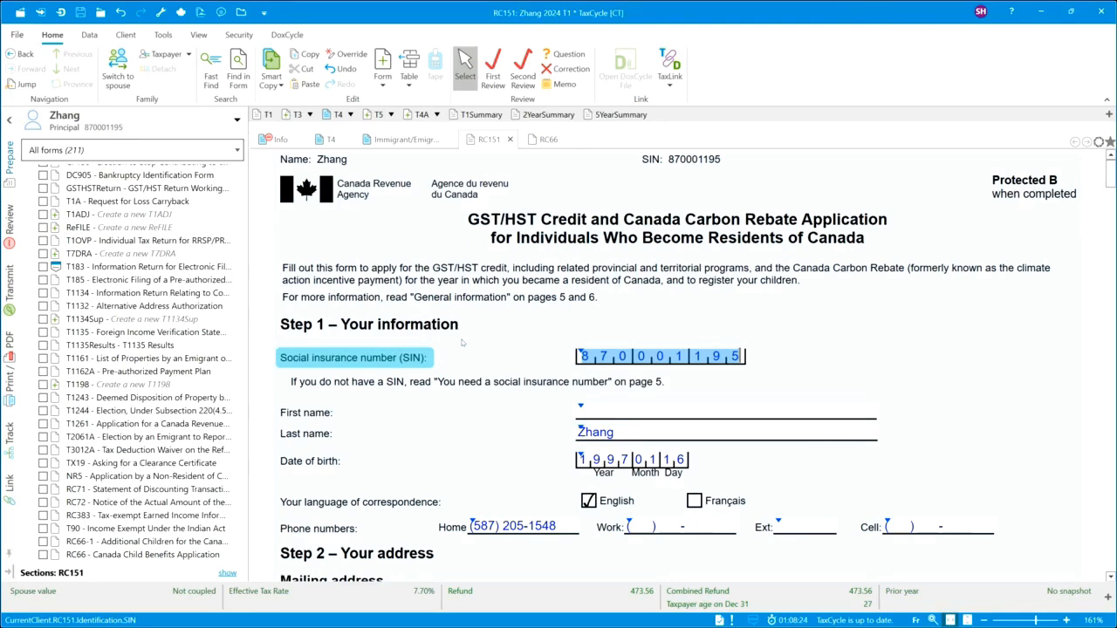
scroll(463, 343, "down", 3)
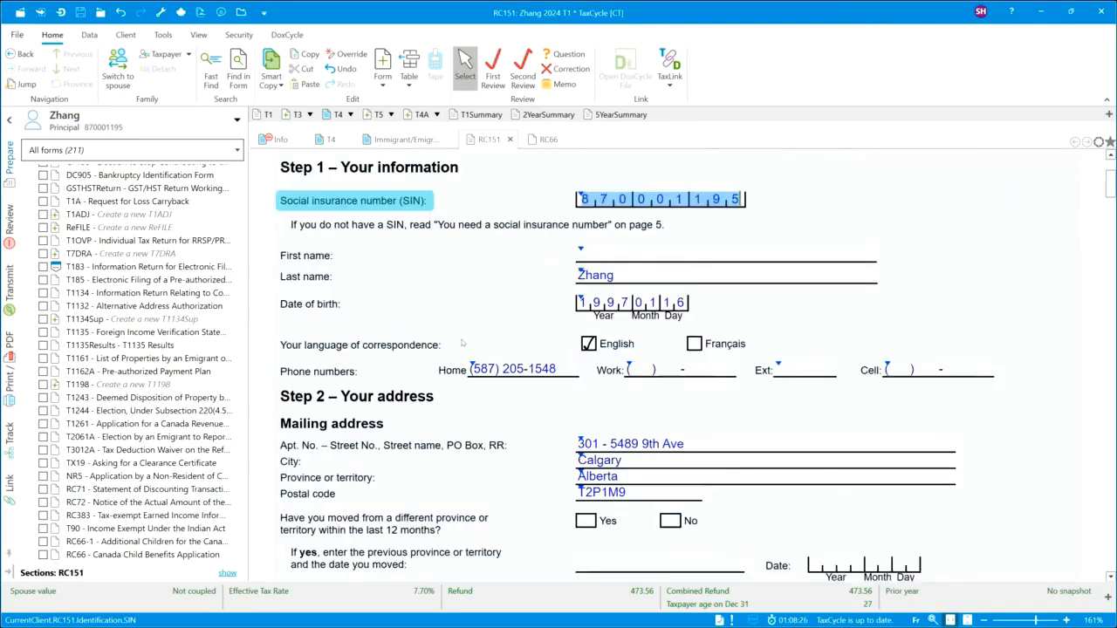